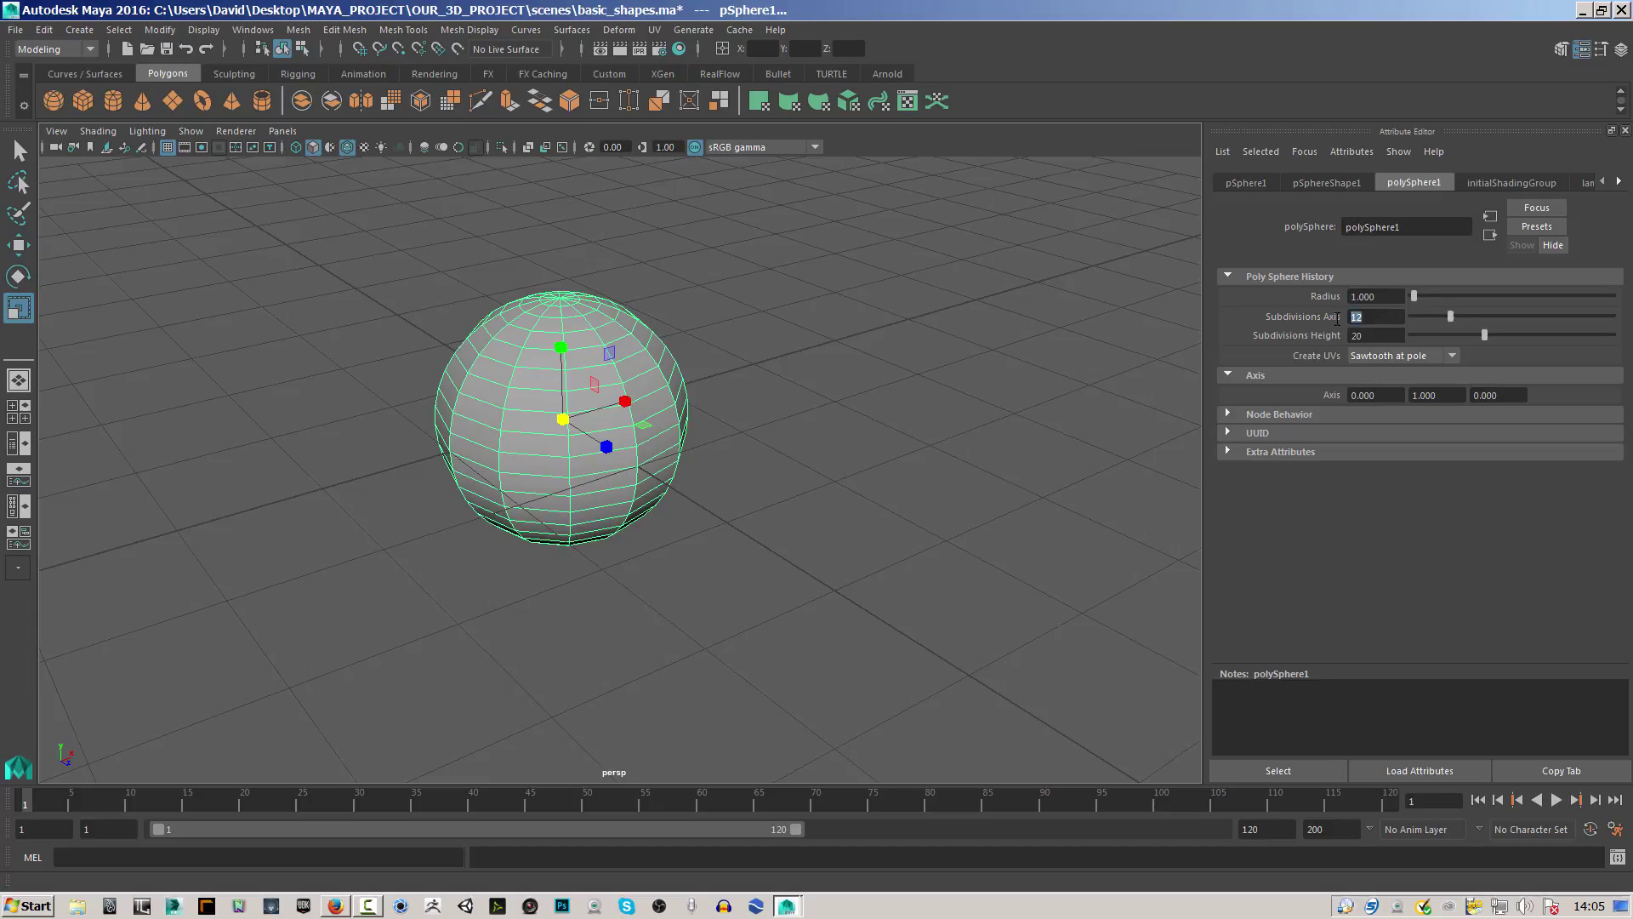
Set the sphere's Subdivisions Axis and Subdivisions Height both to 8, and deselect the sphere.
type("8")
left_click(1380, 336)
type("8")
key("Return")
left_click(802, 431)
Examine the low-poly sphere's faces, edges and pole from the side and from above.
left_click_drag(558, 477, 394, 361, "alt")
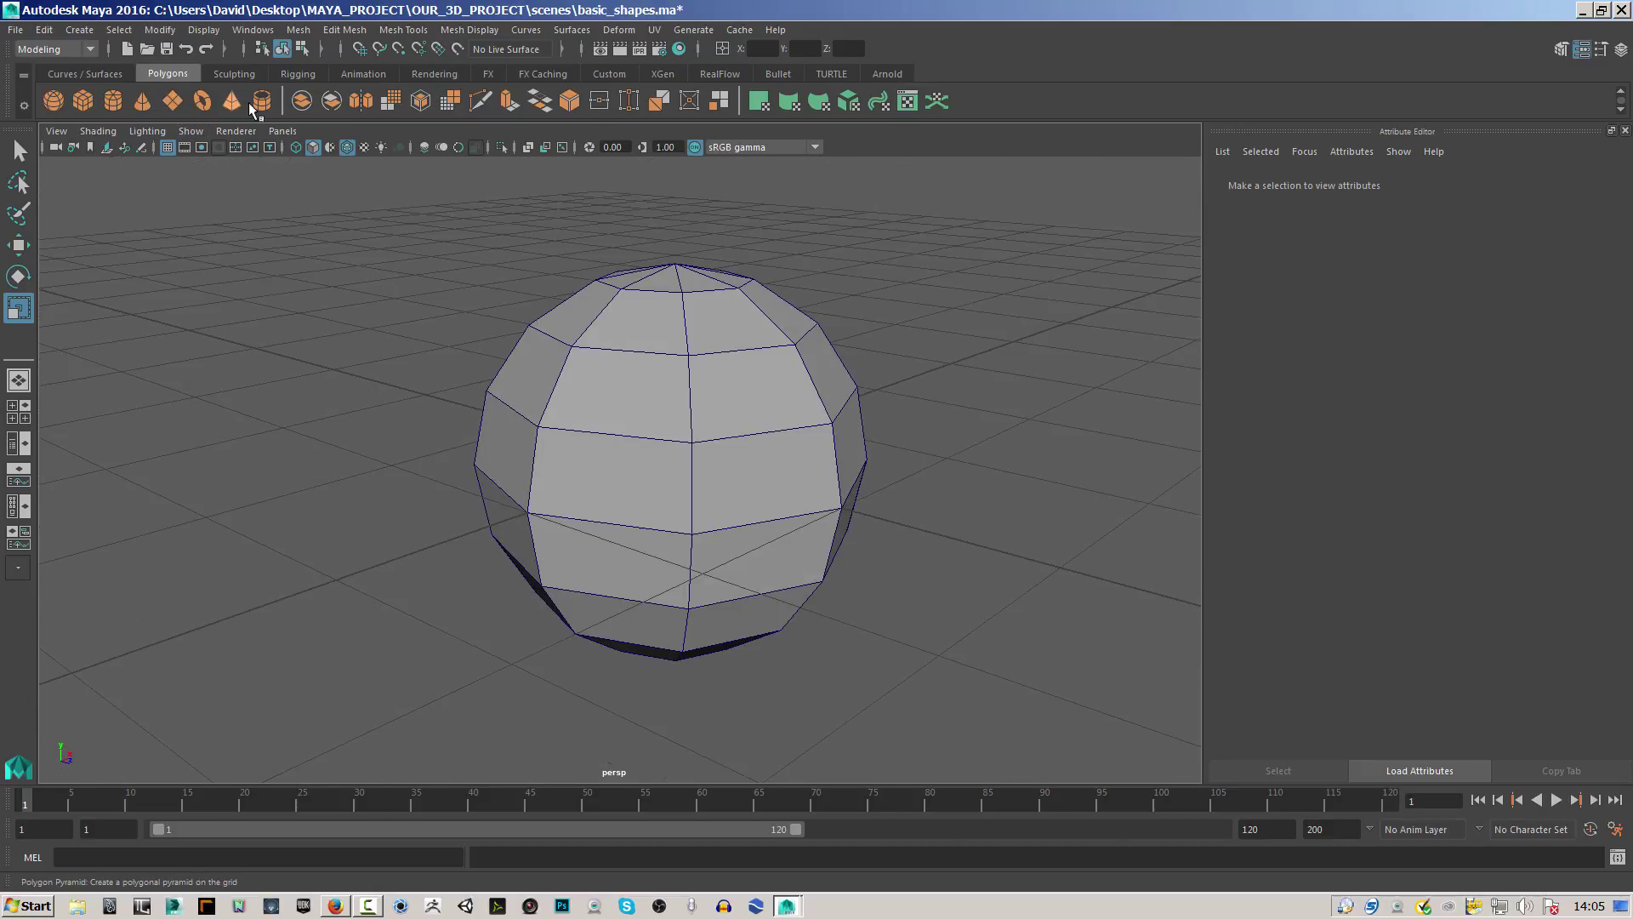
left_click_drag(671, 482, 597, 467, "alt")
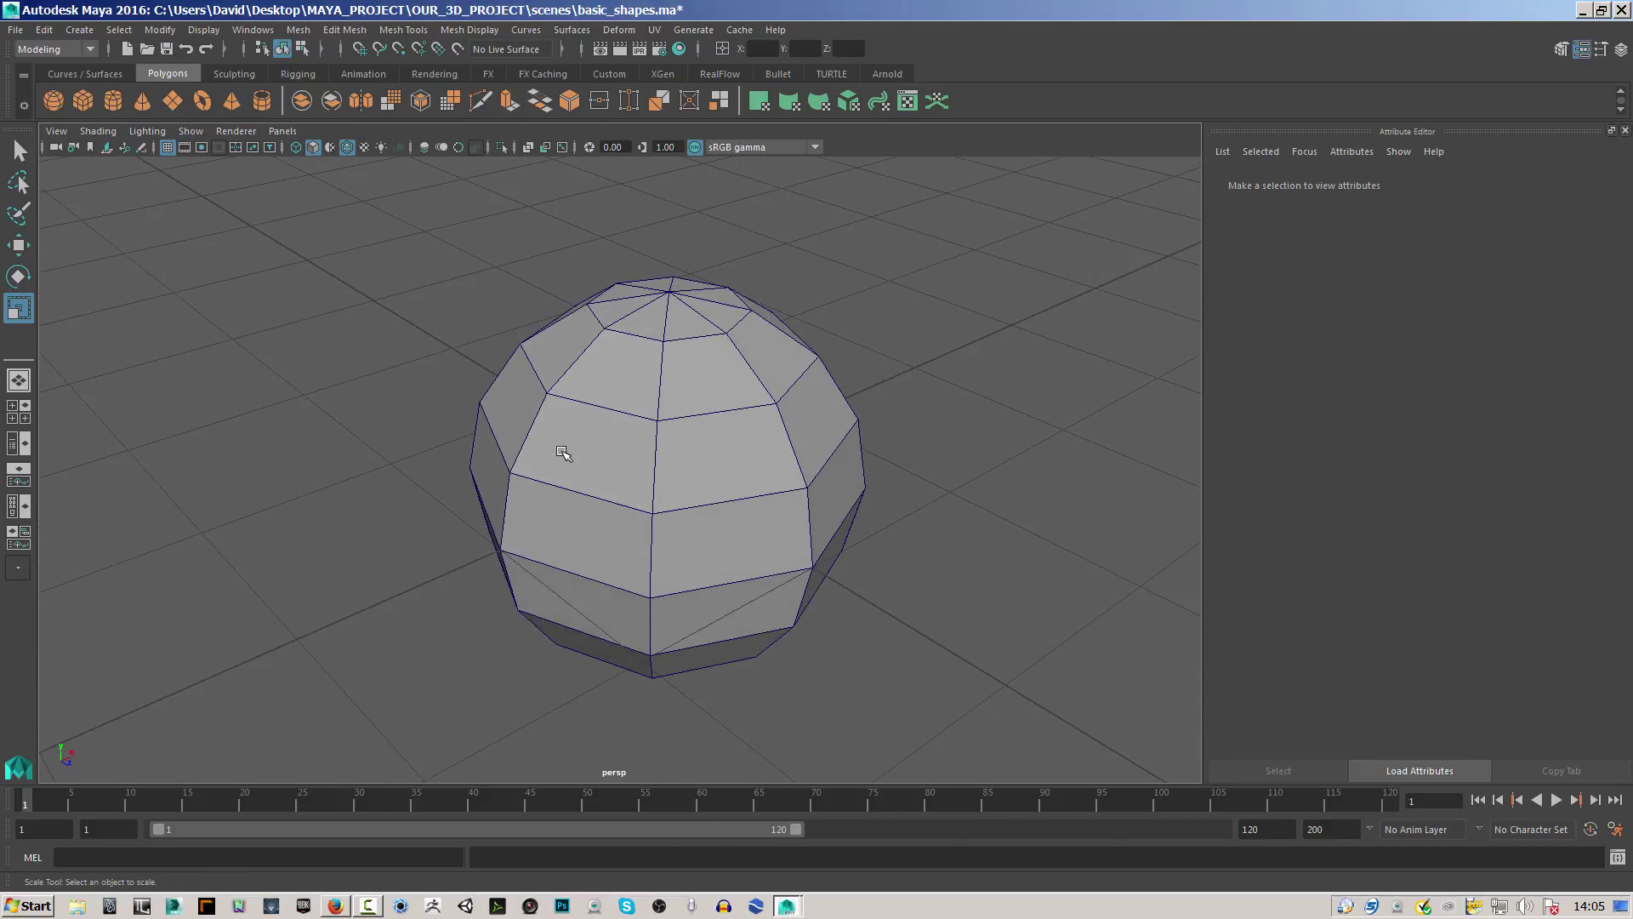
left_click_drag(757, 464, 619, 528, "alt")
right_click_drag(619, 528, 944, 536, "alt")
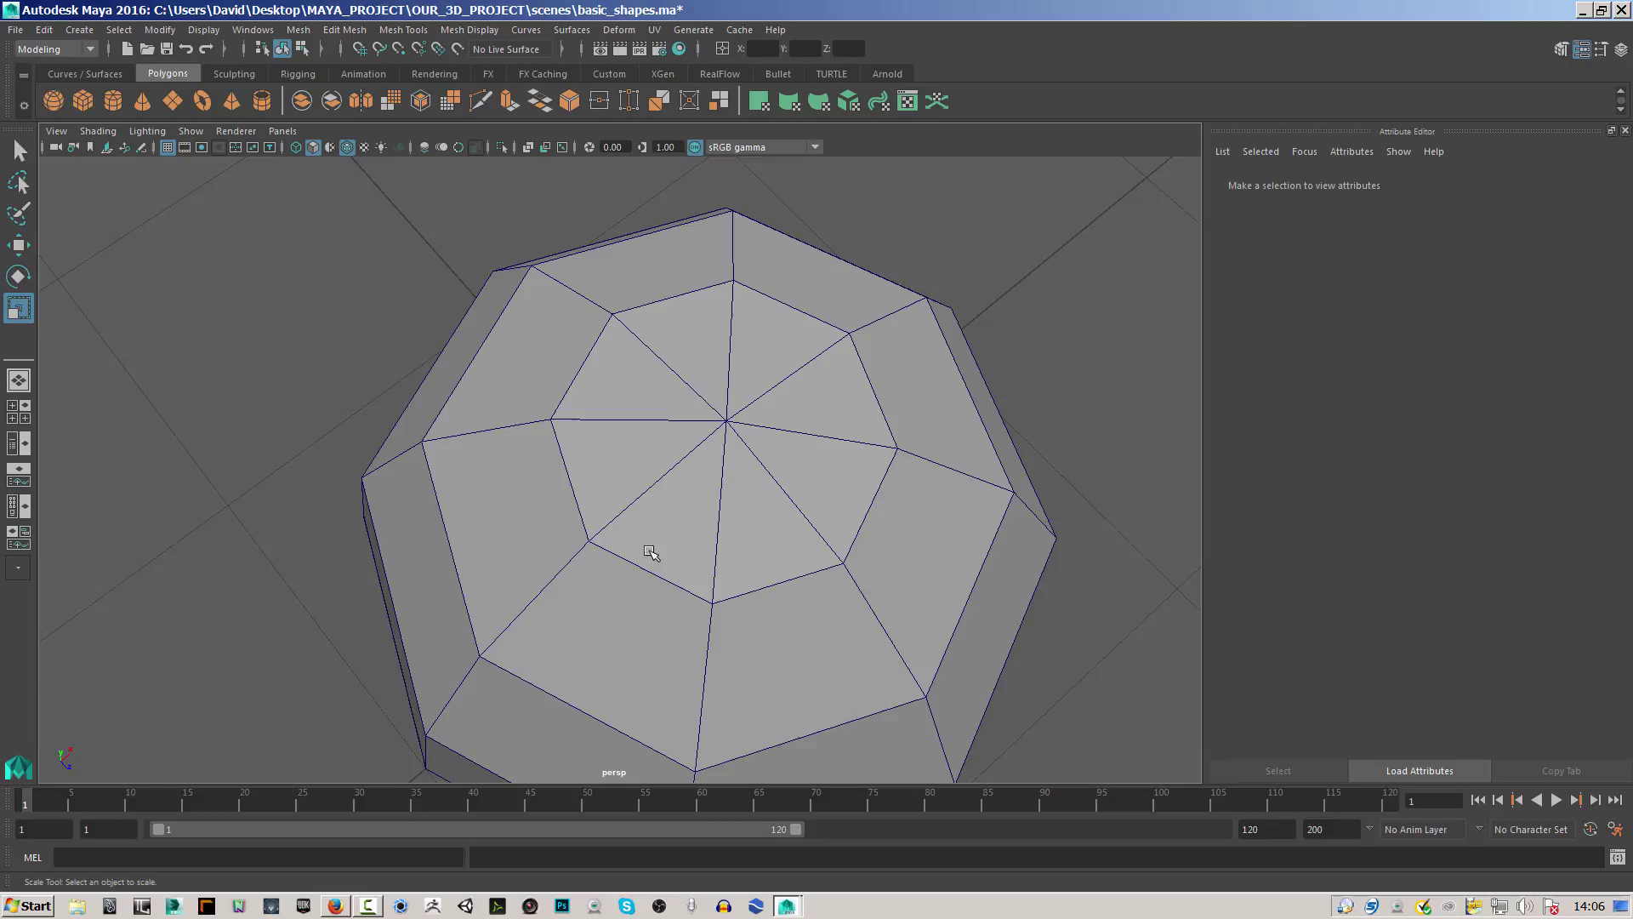
right_click_drag(867, 577, 743, 586, "alt")
mouse_move(743, 586)
left_mouse_down("alt")
mouse_move(737, 517)
mouse_move(738, 595)
left_mouse_up("alt")
right_click_drag(738, 595, 927, 575, "alt")
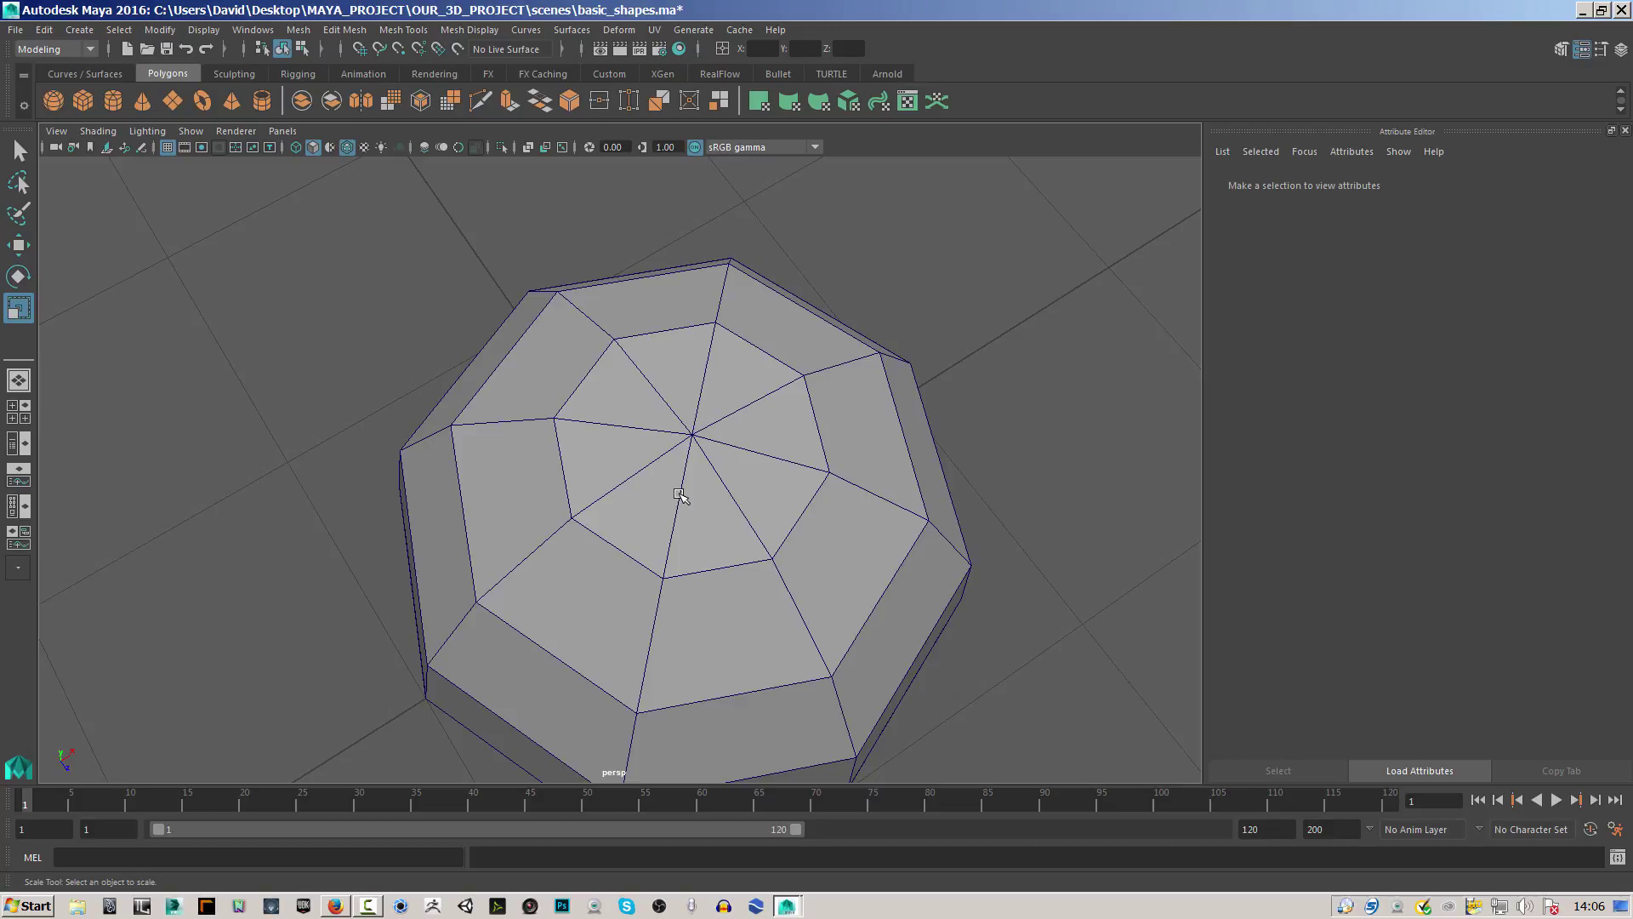
right_click_drag(783, 565, 692, 586, "alt")
left_click_drag(692, 587, 692, 547, "alt")
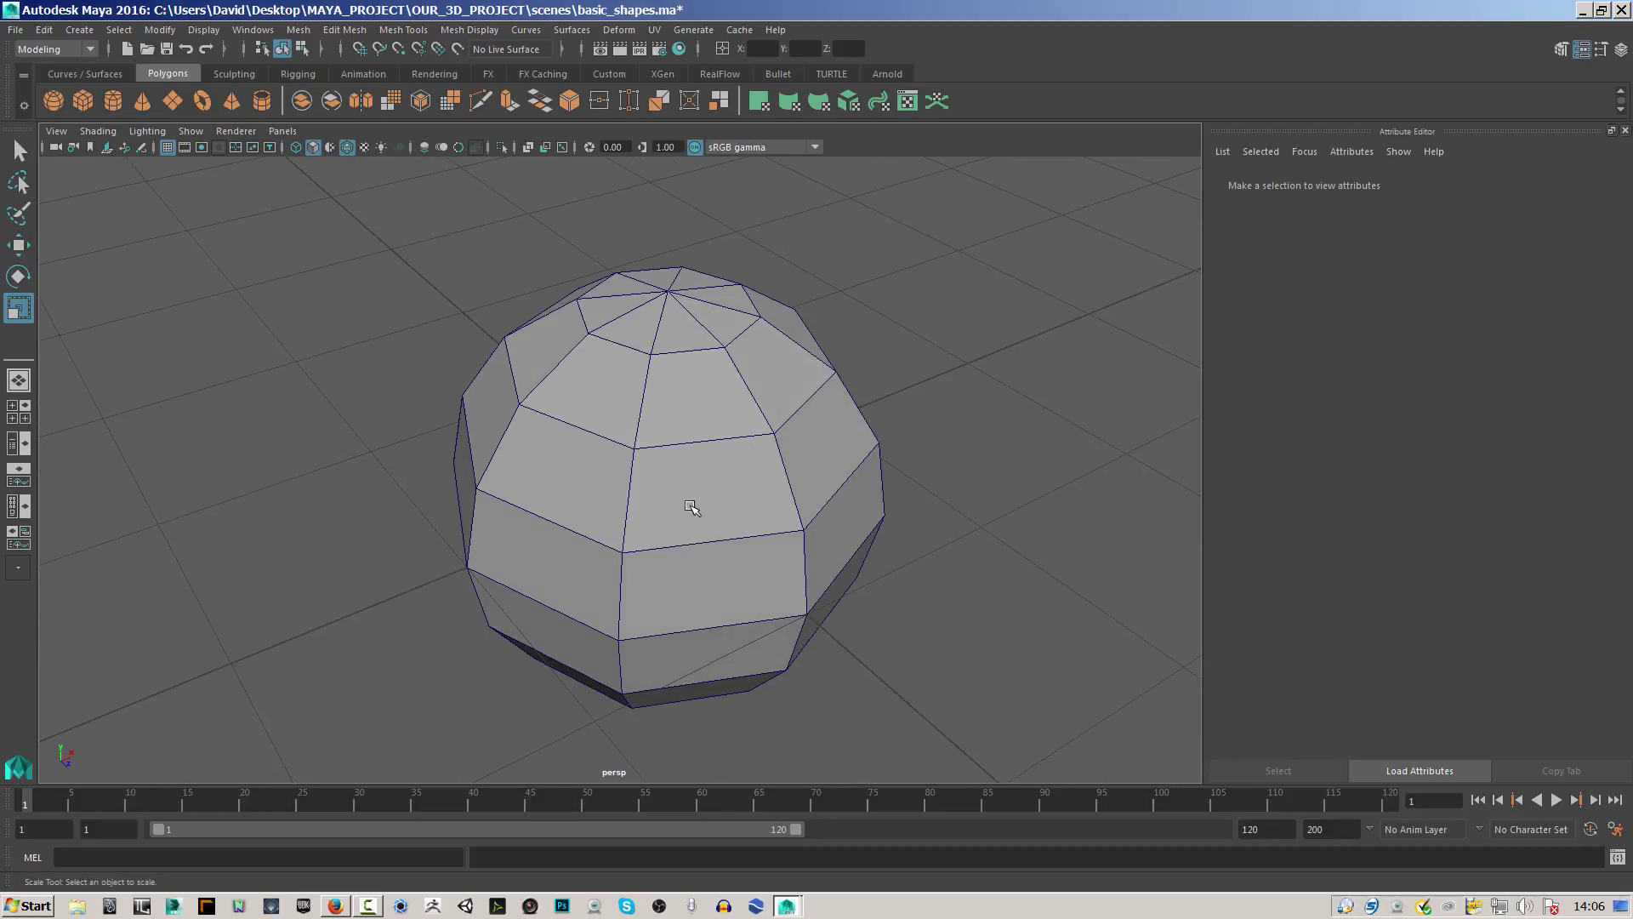
Review the sphere's component modes, choose Object Mode and select the whole sphere.
right_click(684, 474)
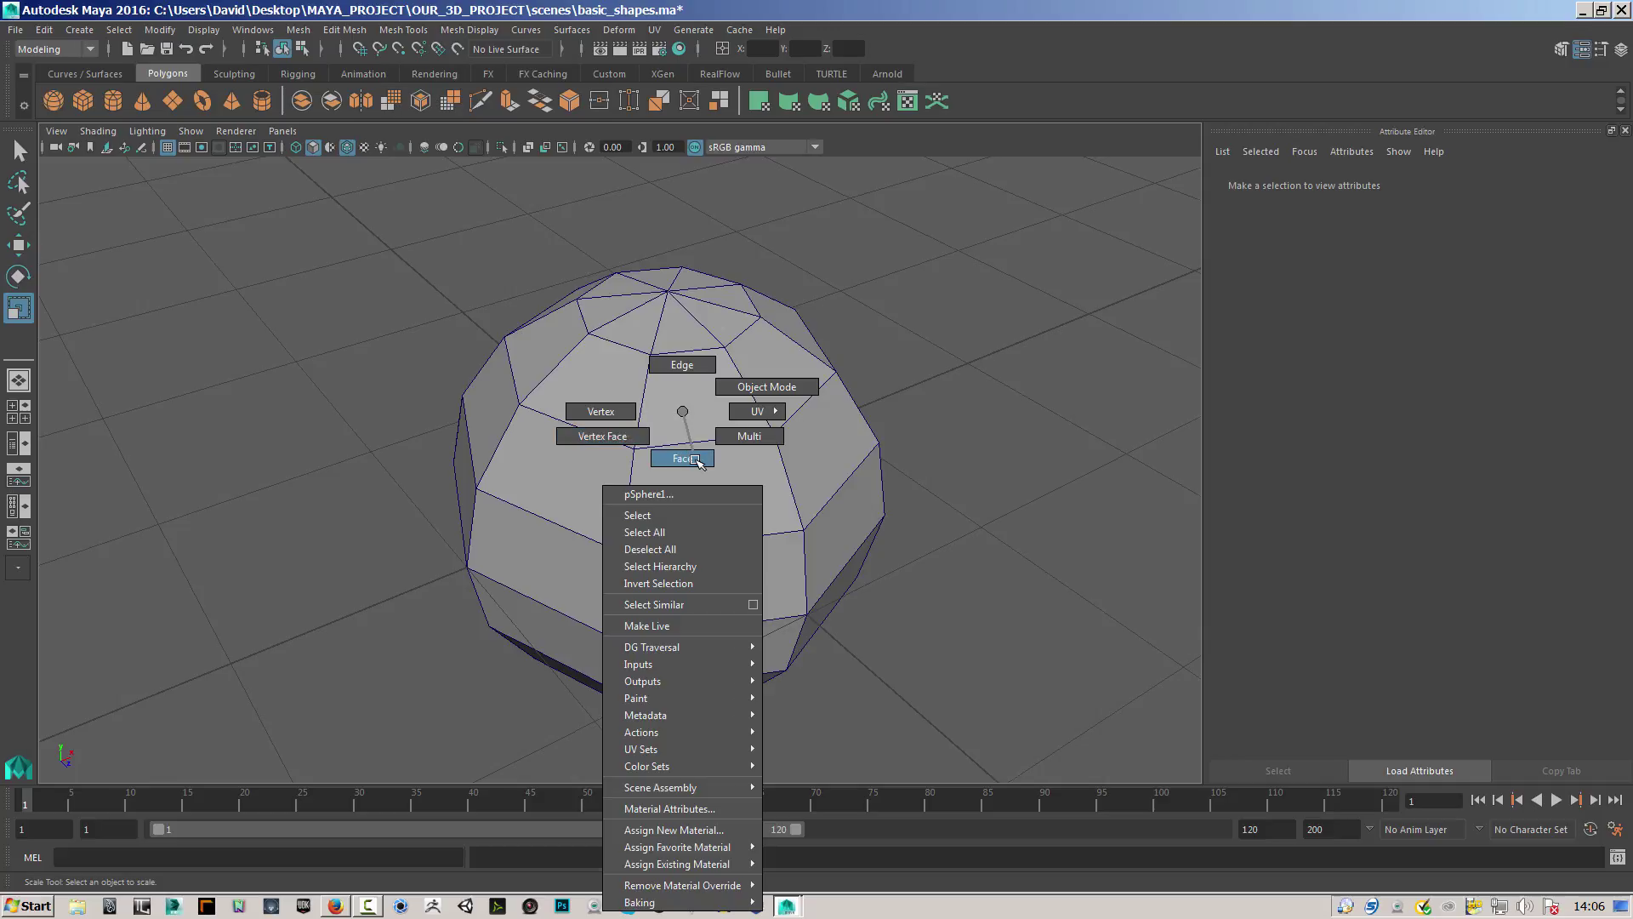
mouse_move(740, 414)
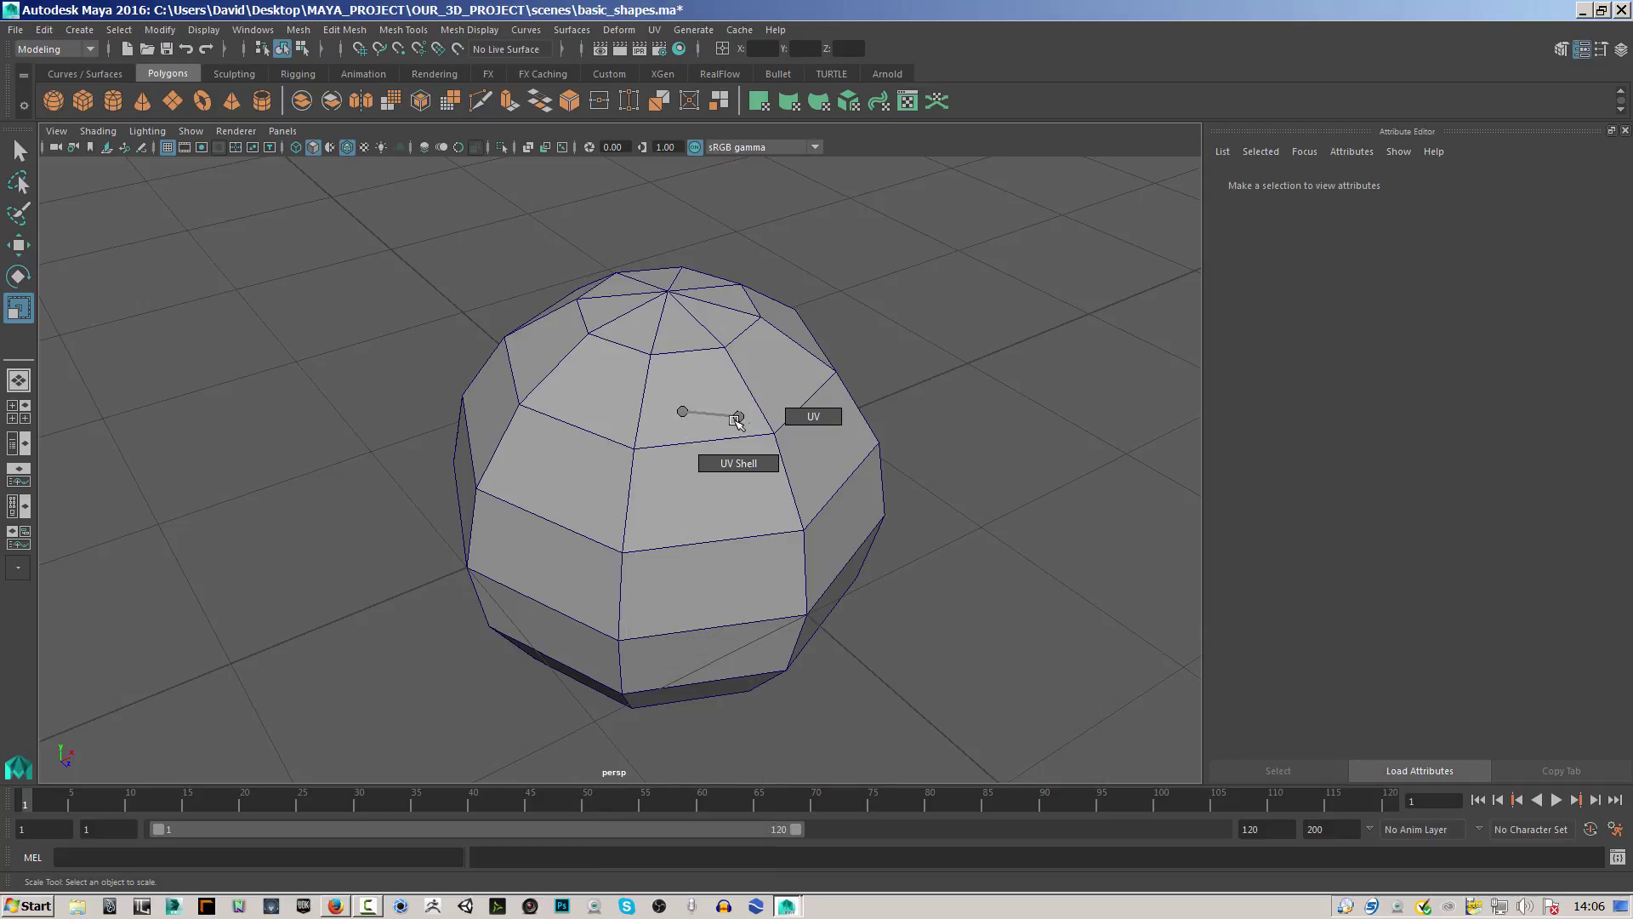
right_click_drag(680, 410, 748, 391)
left_click_drag(796, 471, 930, 389, "alt")
left_click(930, 390)
left_click(668, 442)
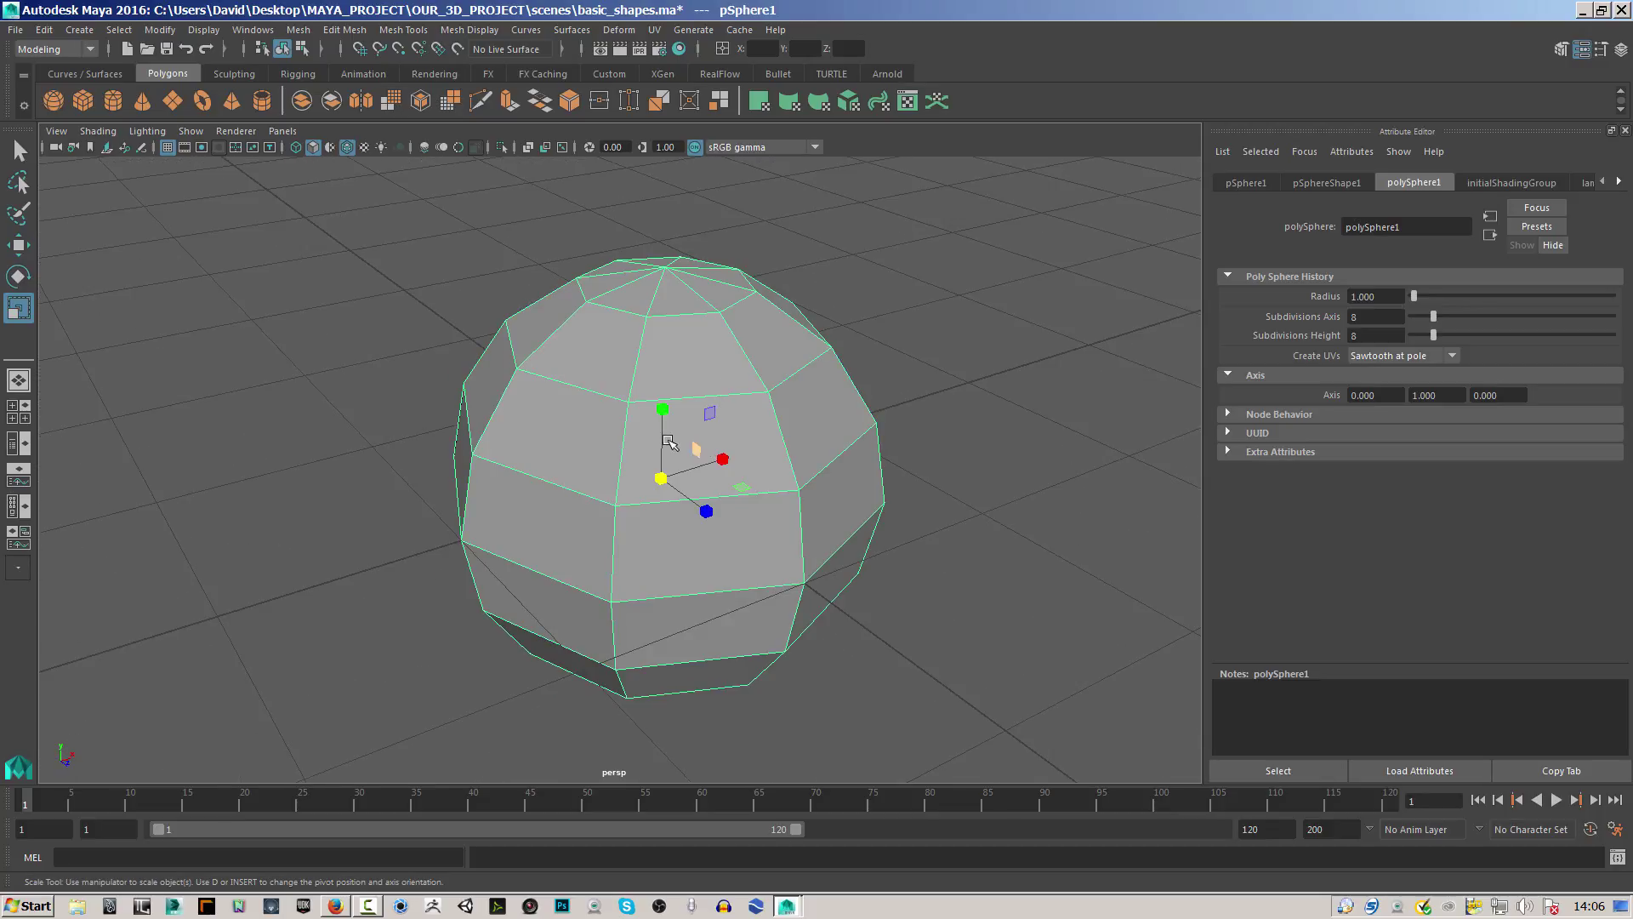
Switch the sphere to vertex selection and nudge a single vertex on its upper front with the Move tool.
right_click(706, 372)
left_click(653, 377)
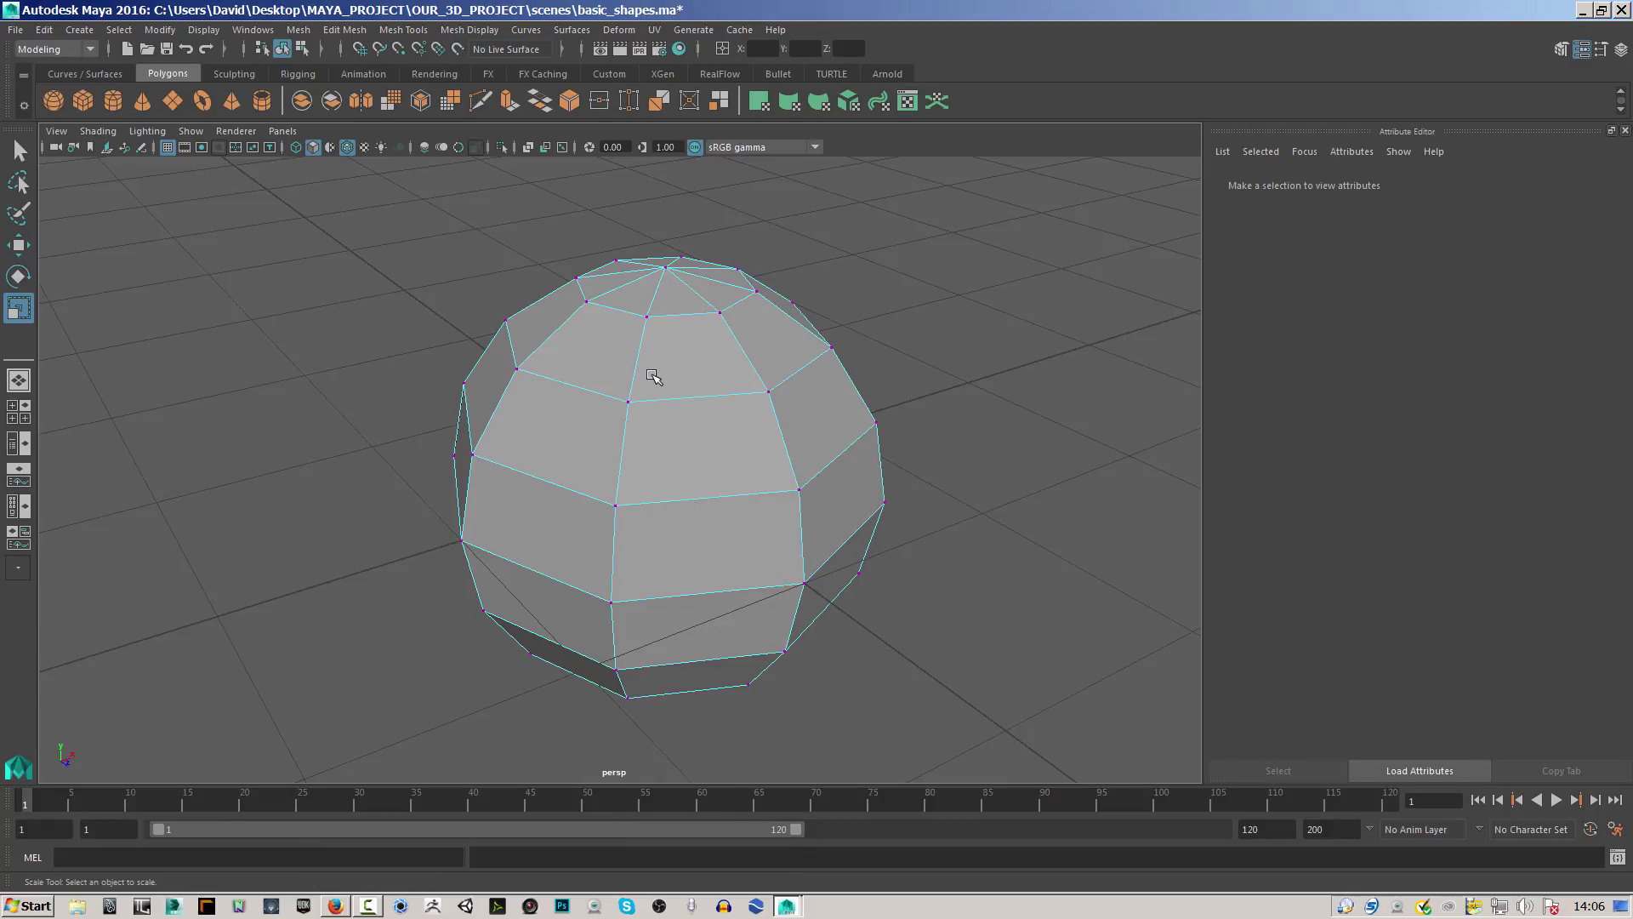
left_click(519, 369)
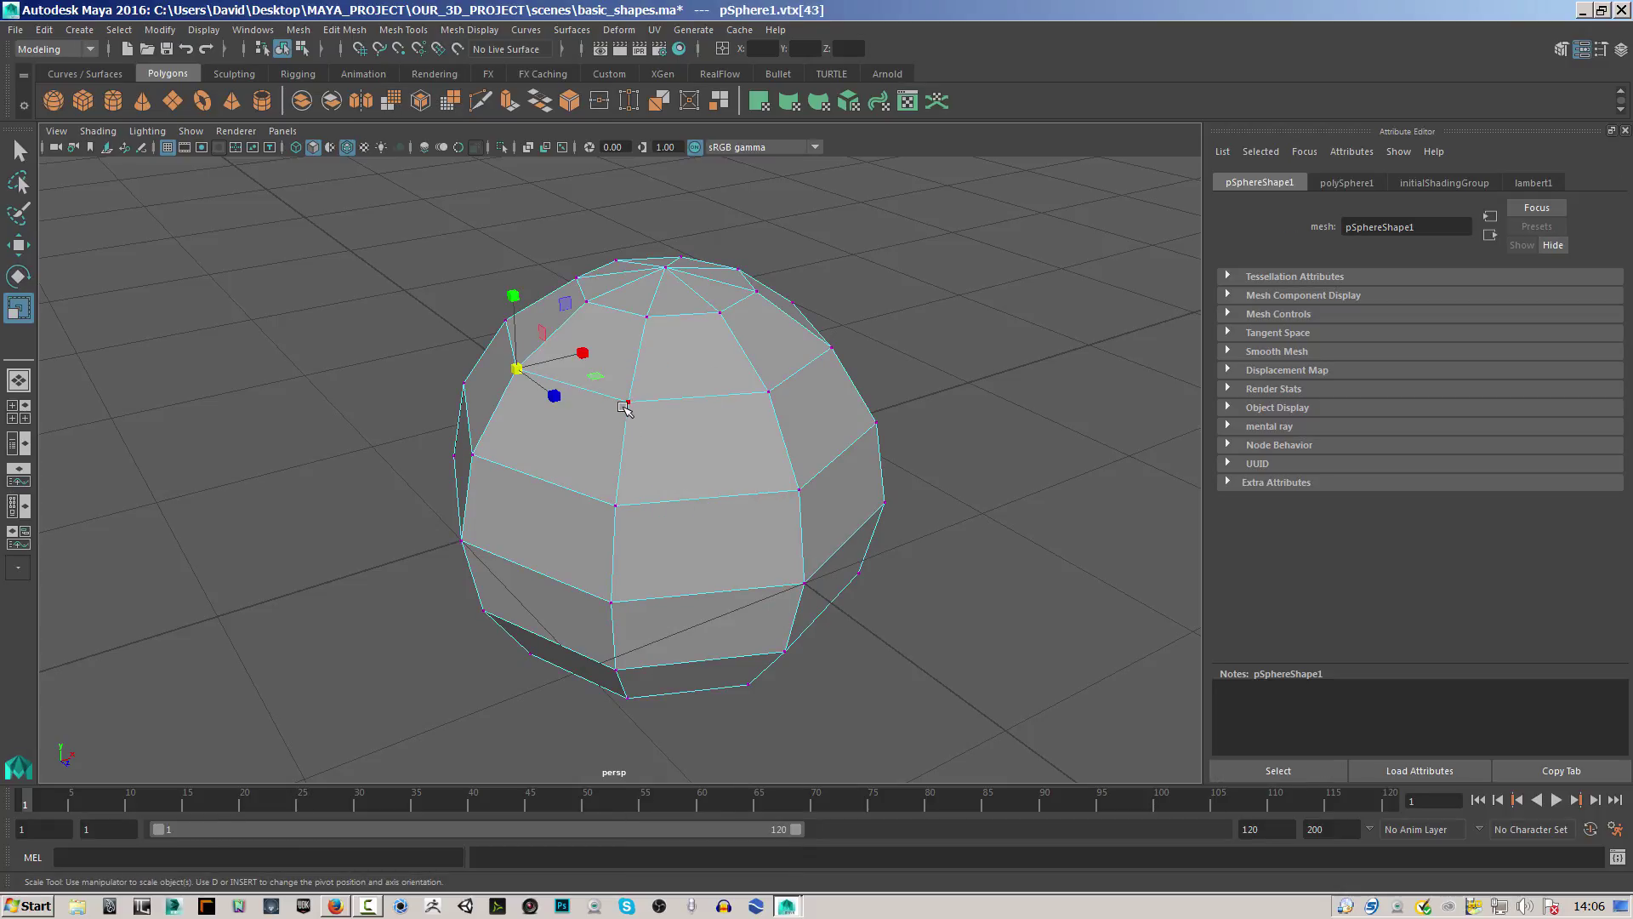
left_click(628, 400)
right_click_drag(686, 461, 869, 444, "alt")
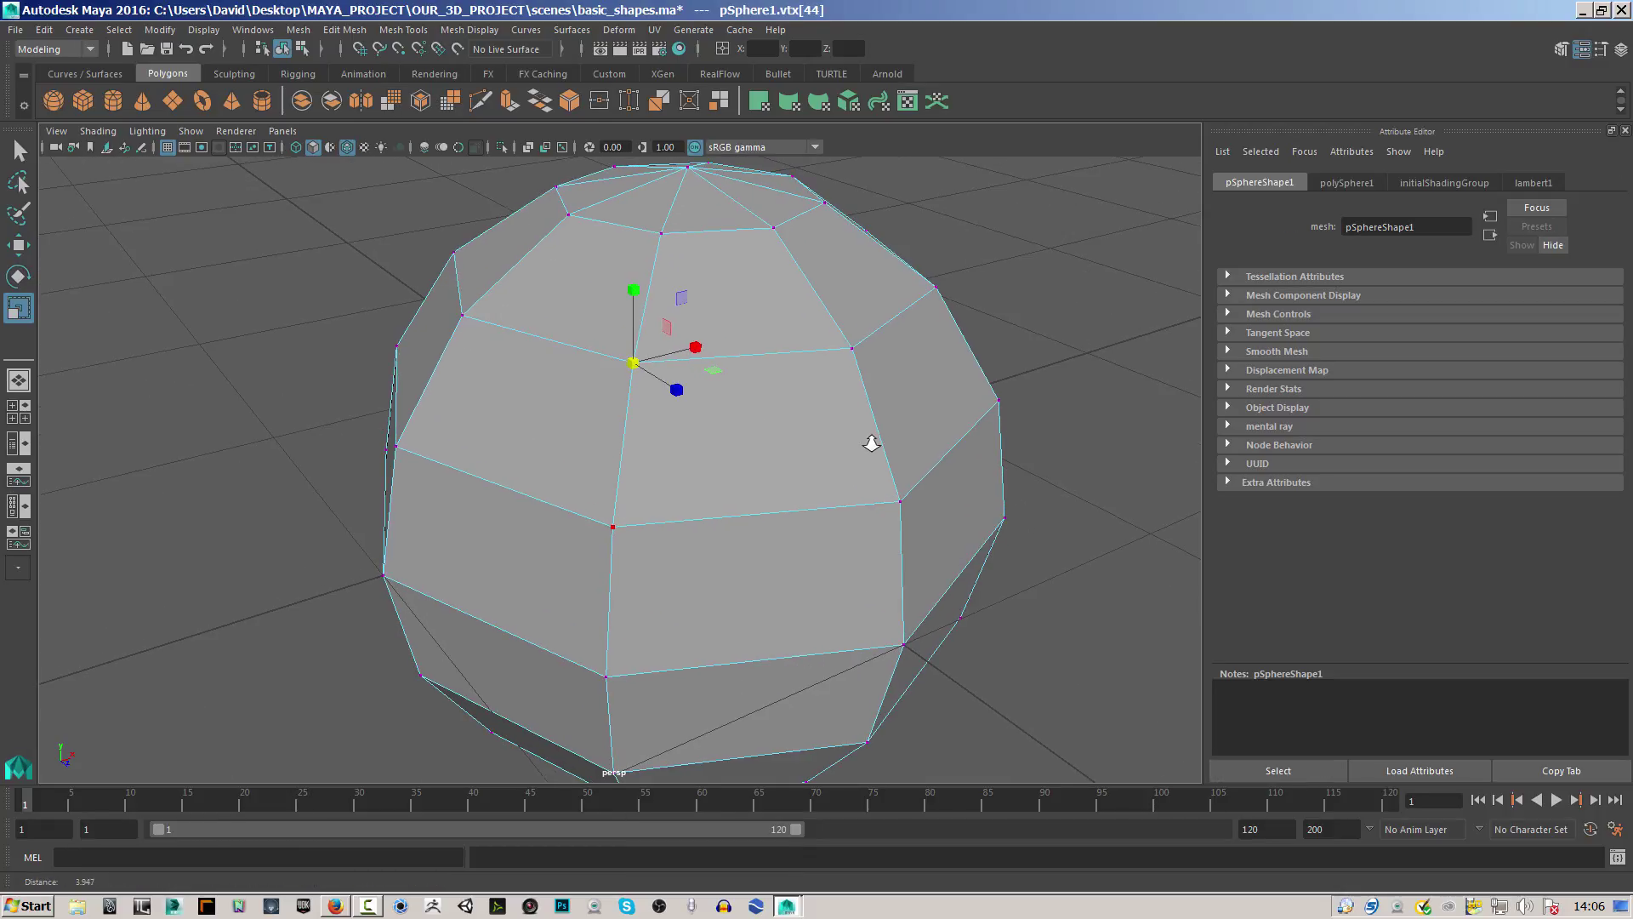
left_click_drag(713, 470, 673, 470, "alt")
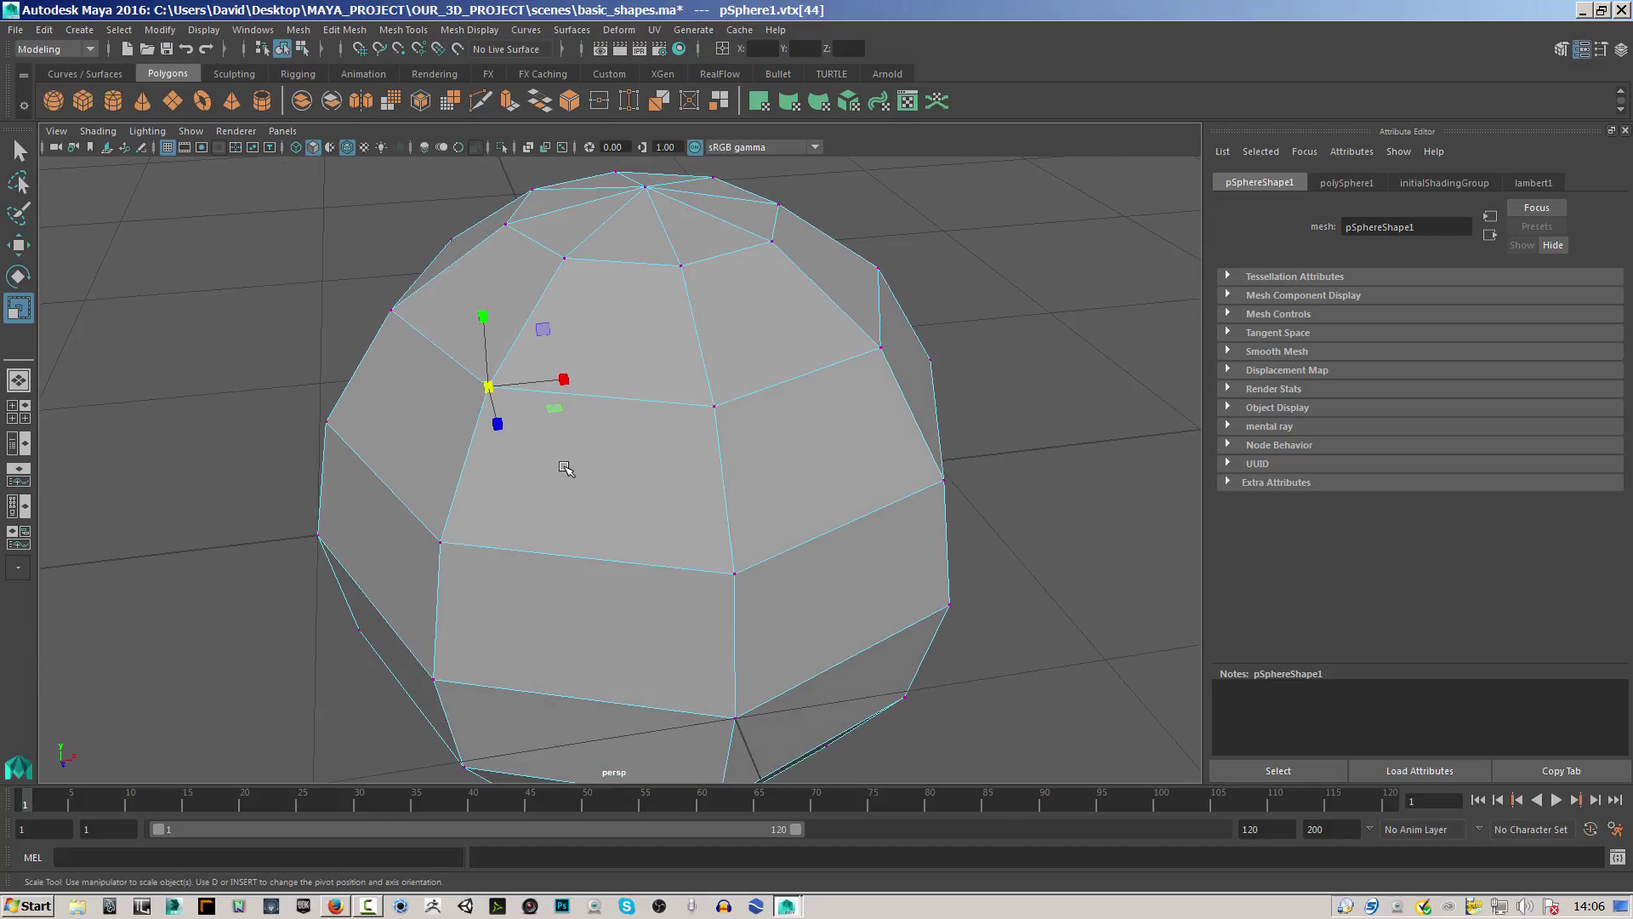
left_click(25, 249)
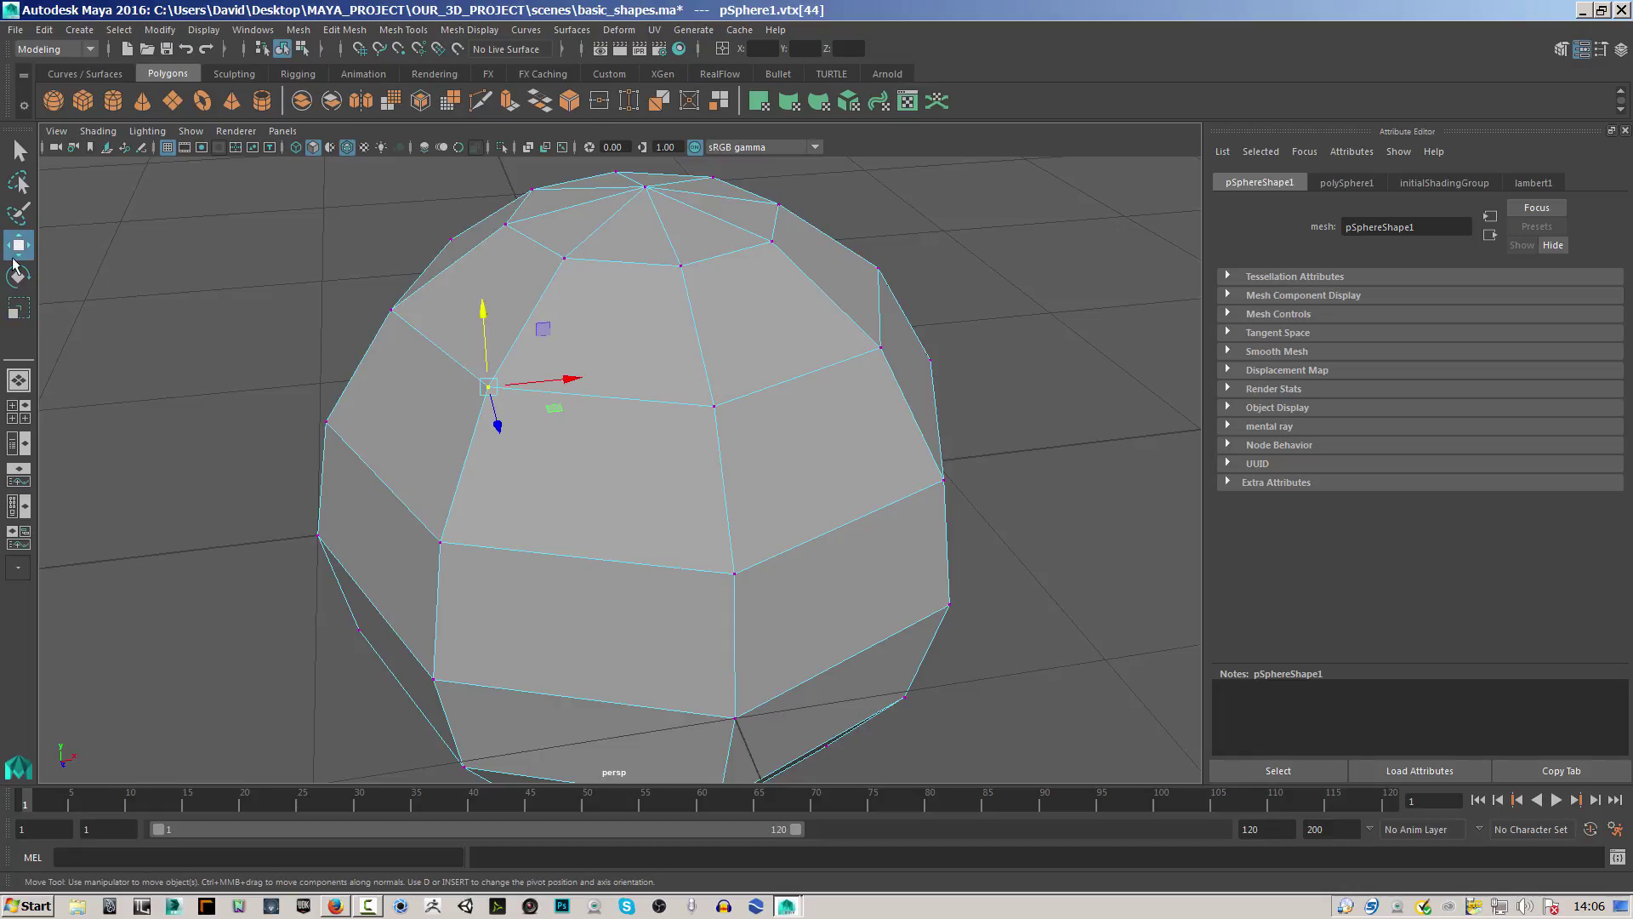
mouse_move(492, 387)
left_mouse_down()
mouse_move(336, 400)
mouse_move(485, 340)
mouse_move(512, 384)
mouse_move(359, 476)
mouse_move(563, 408)
mouse_move(451, 377)
mouse_move(483, 385)
left_mouse_up()
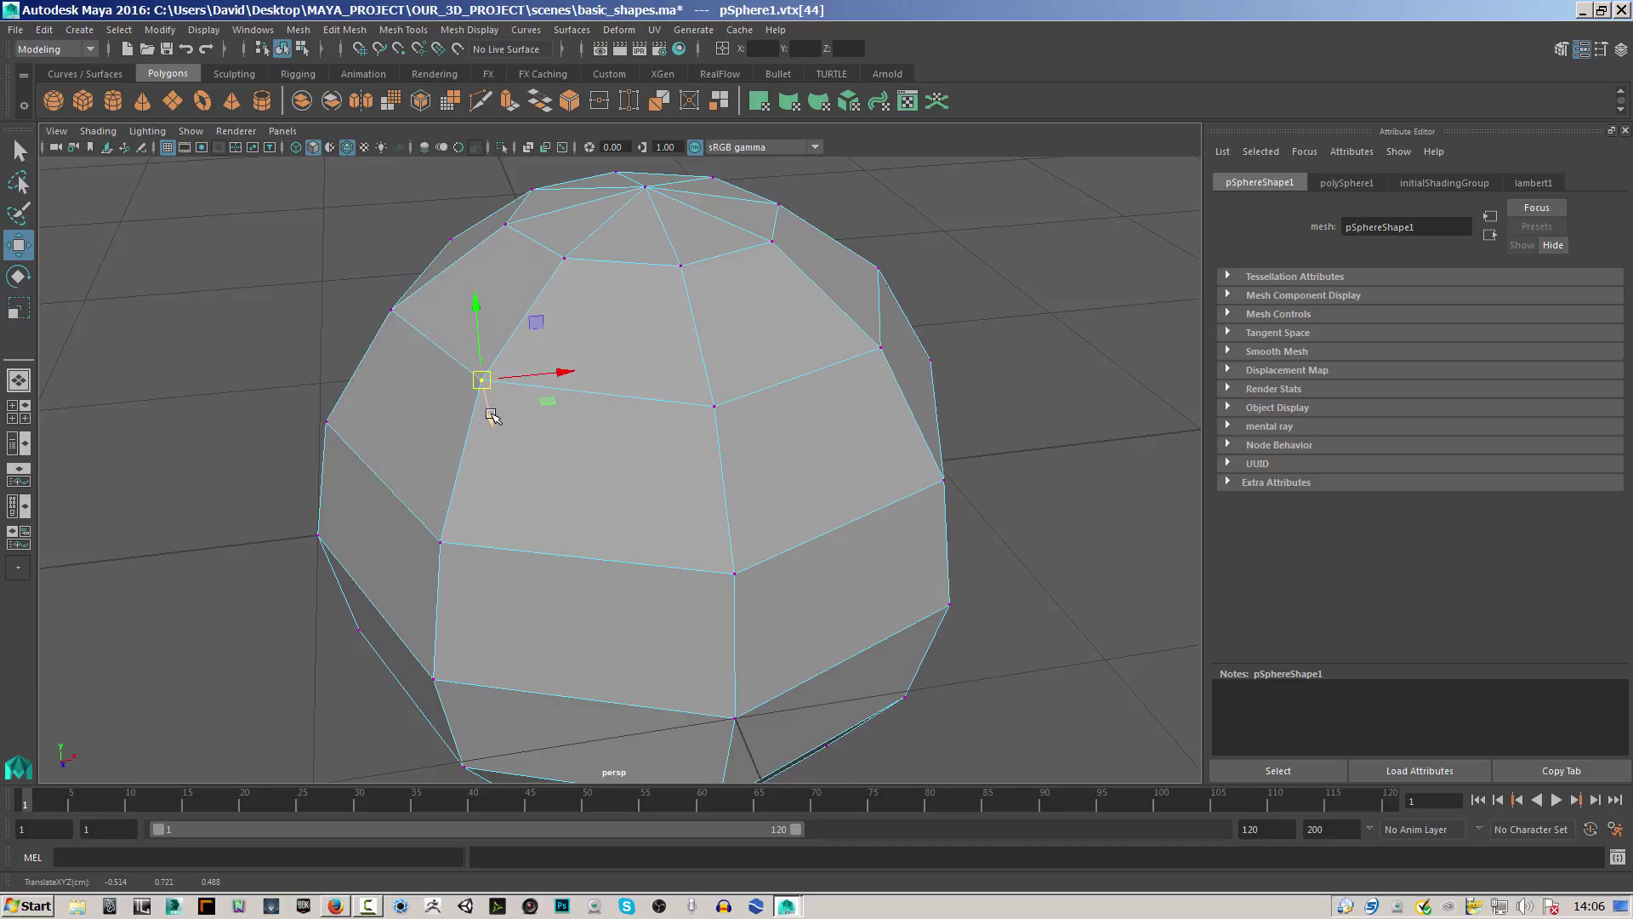
Add the other three corner vertices of the same front face to the selection and nudge all four together.
left_click(715, 407, "shift")
left_click(736, 574, "shift")
left_click(440, 543, "shift")
mouse_move(577, 494)
left_mouse_down()
mouse_move(473, 558)
mouse_move(568, 493)
left_mouse_up()
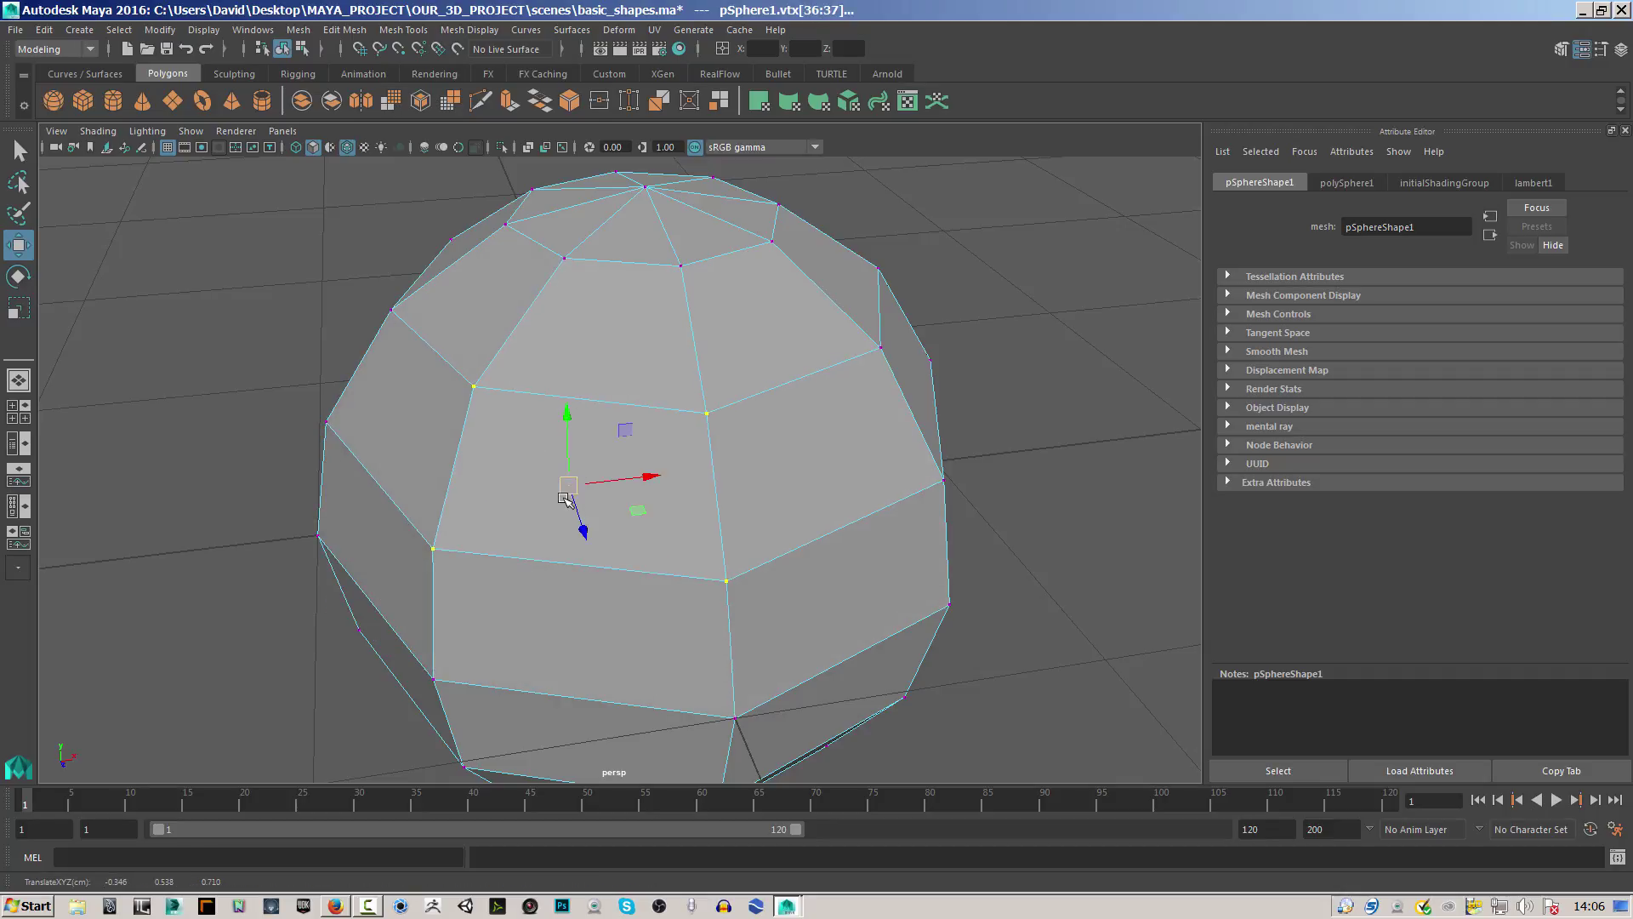
Try lowering the front face's vertices with one corner removed from the selection, and undo the move and the deselection.
left_click(474, 387, "shift")
left_click_drag(579, 514, 586, 571)
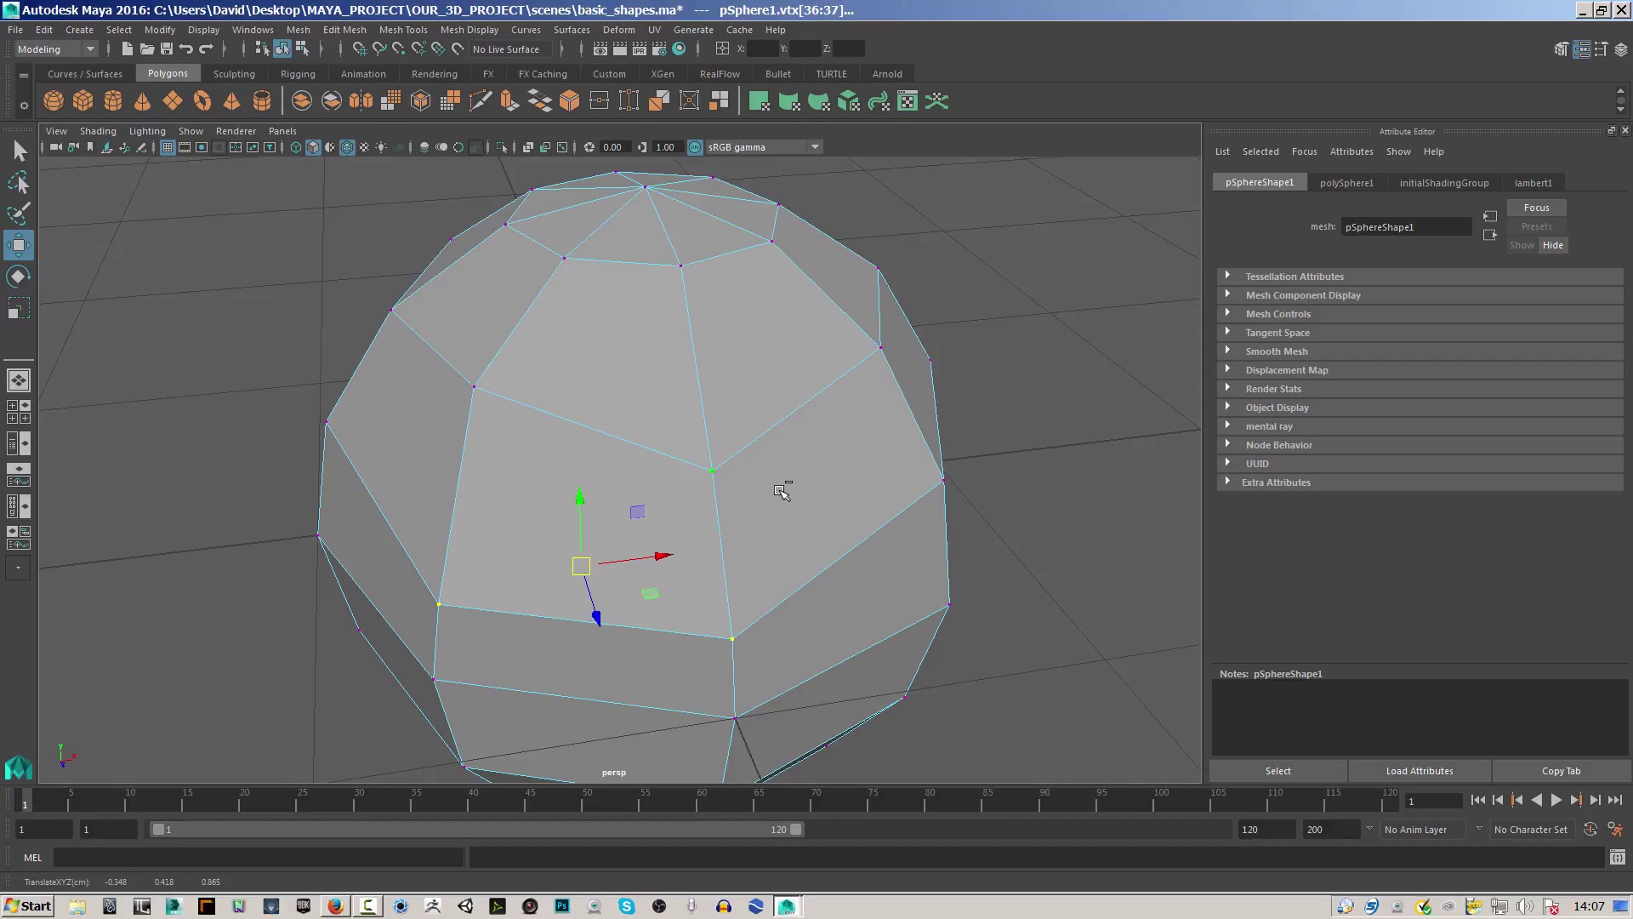
key("ctrl+z")
key("ctrl+z")
scroll(773, 499, "down", 4)
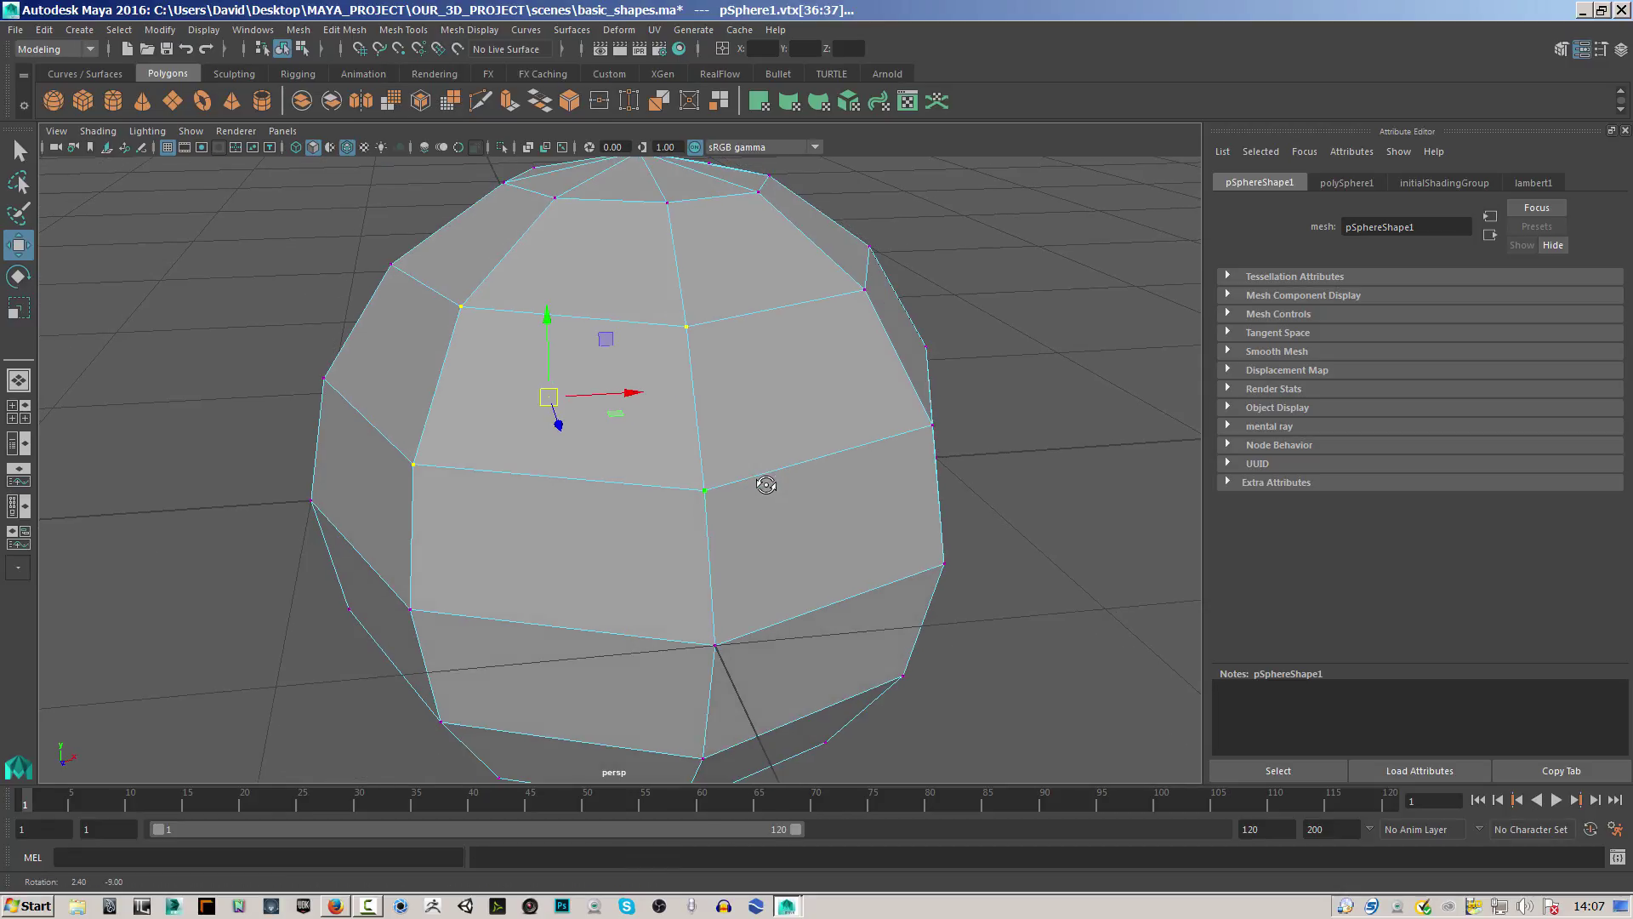
Switch the sphere to face selection and move one face on its upper side slightly.
right_click(710, 415)
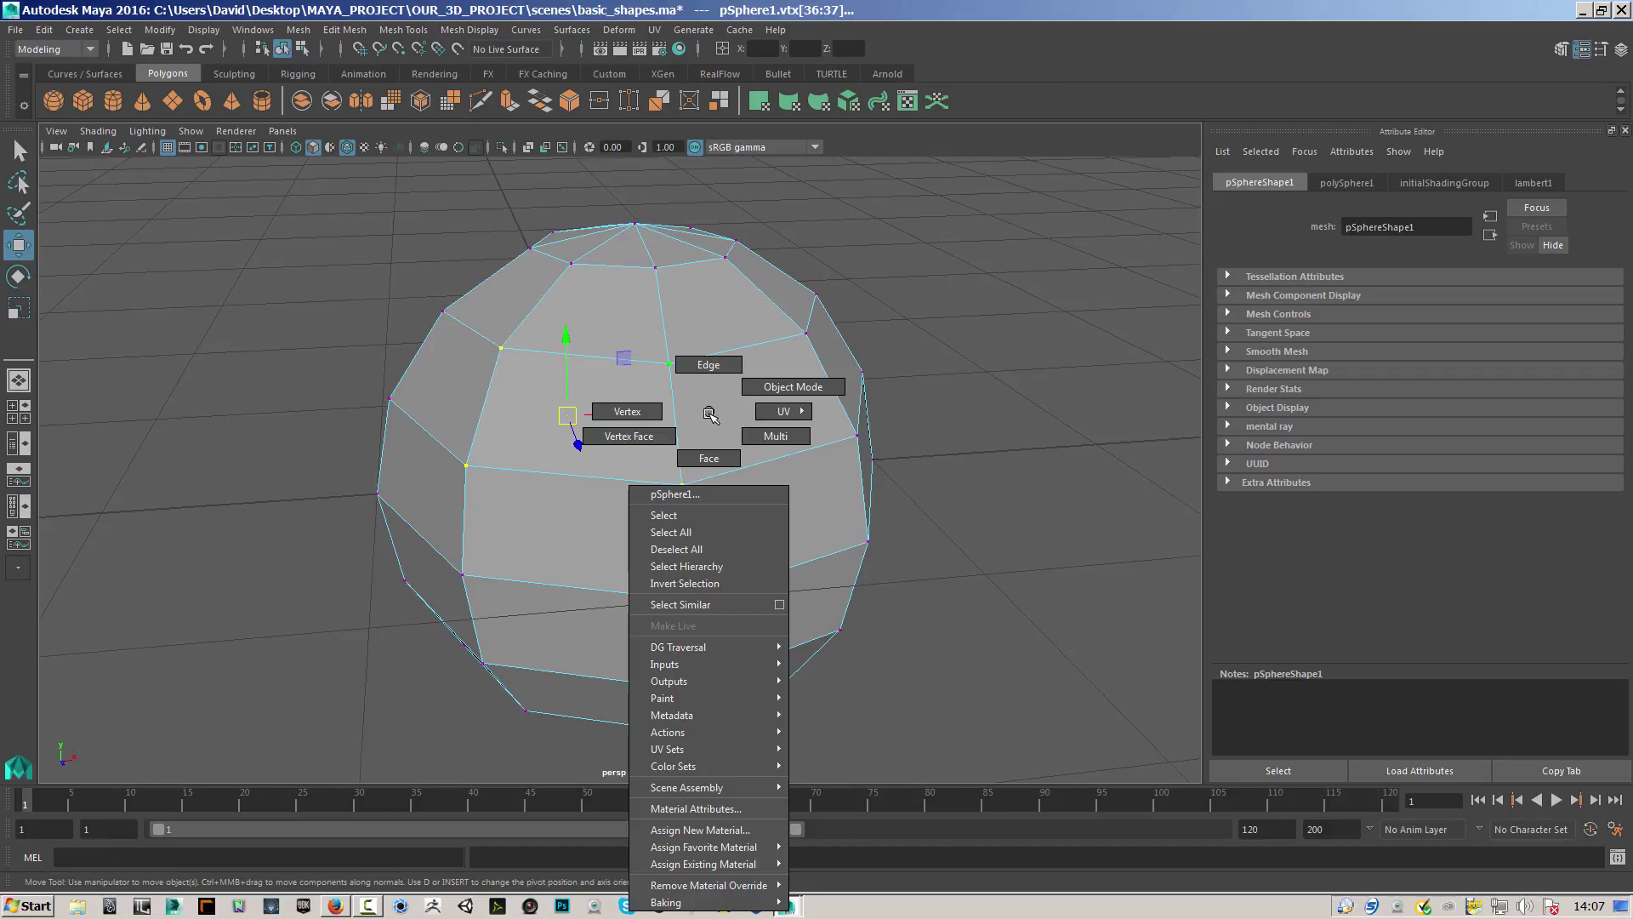
right_click_drag(710, 415, 710, 459)
left_click(755, 421)
left_click_drag(812, 491, 911, 460, "alt")
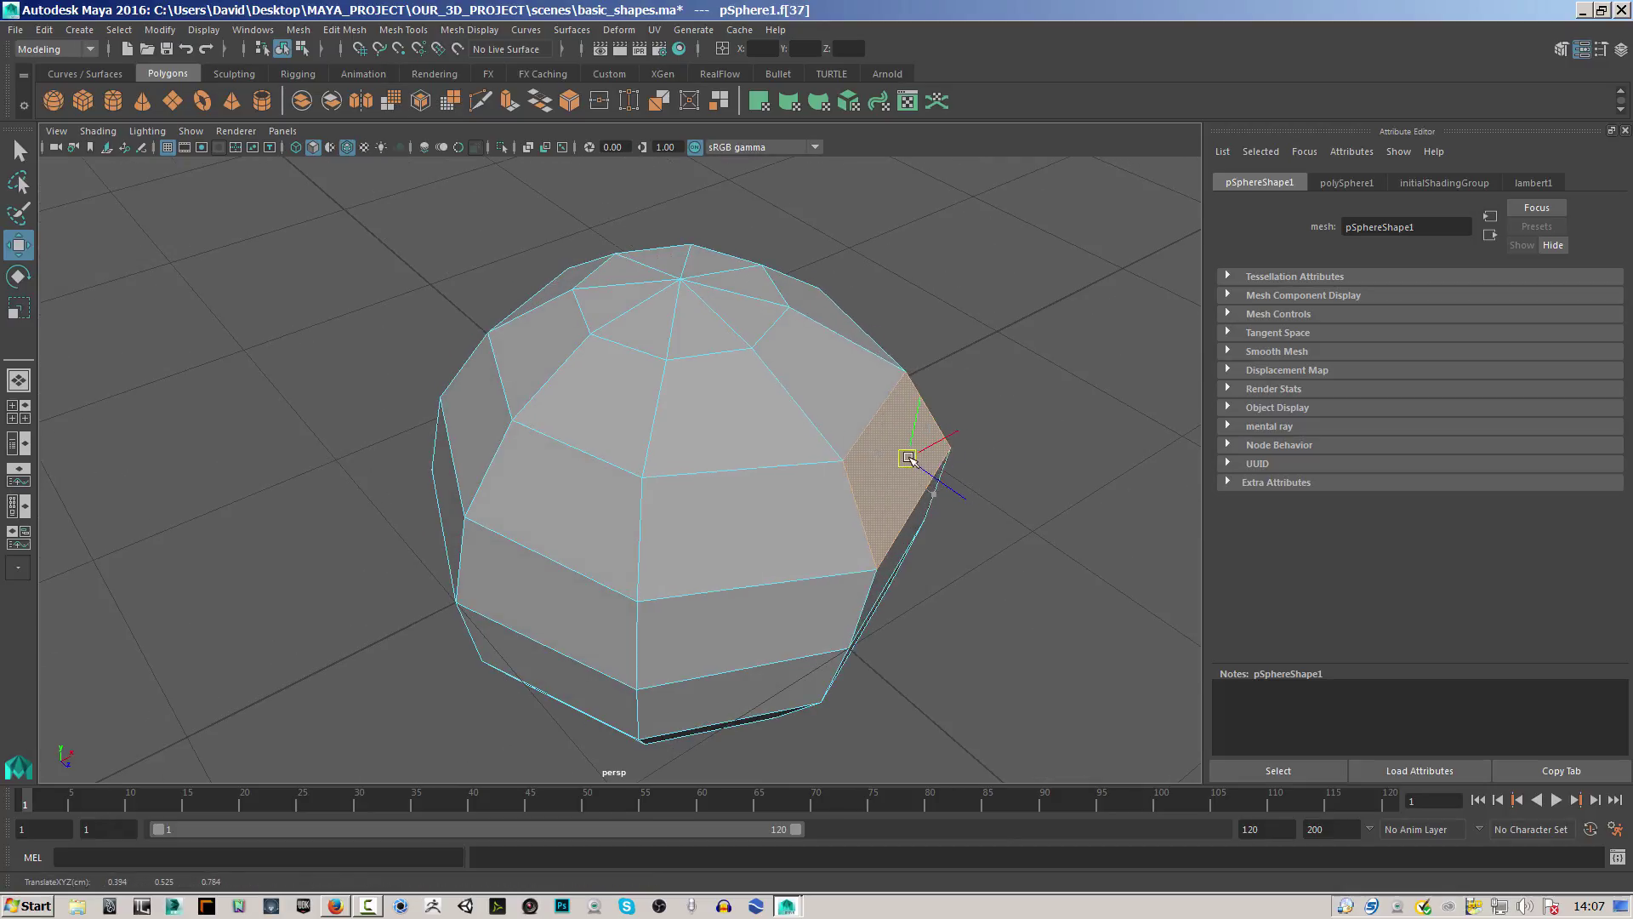
Try pulling three adjacent faces of the same ring outward together, and undo the move and the added face selections.
left_click(747, 494, "shift")
left_click(613, 510, "shift")
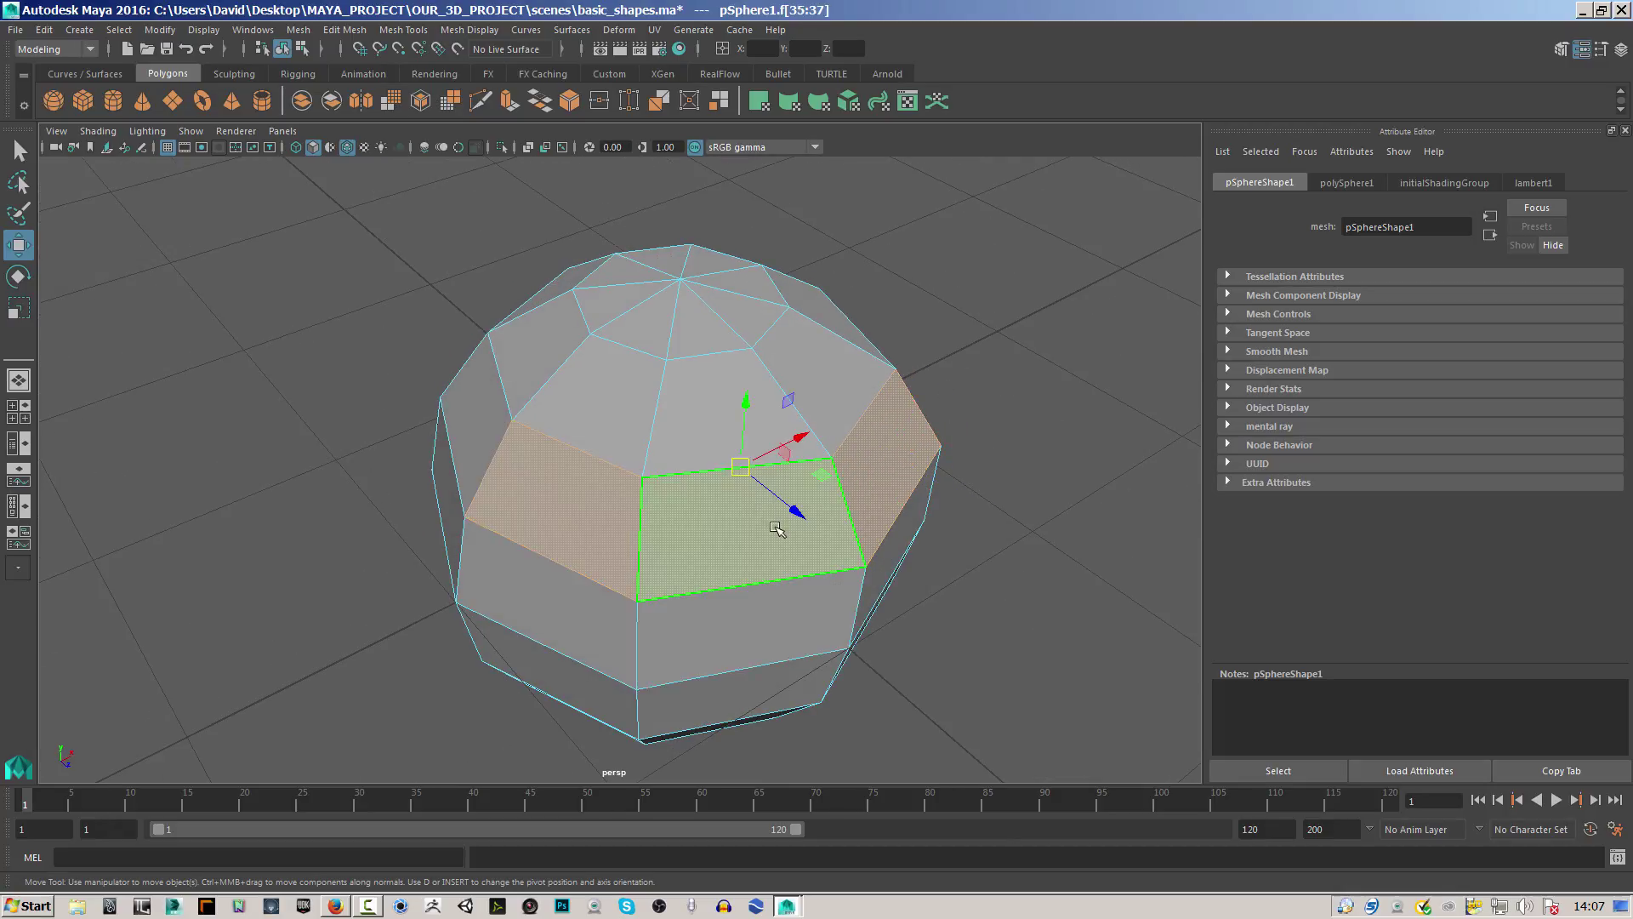
left_click_drag(741, 467, 851, 529)
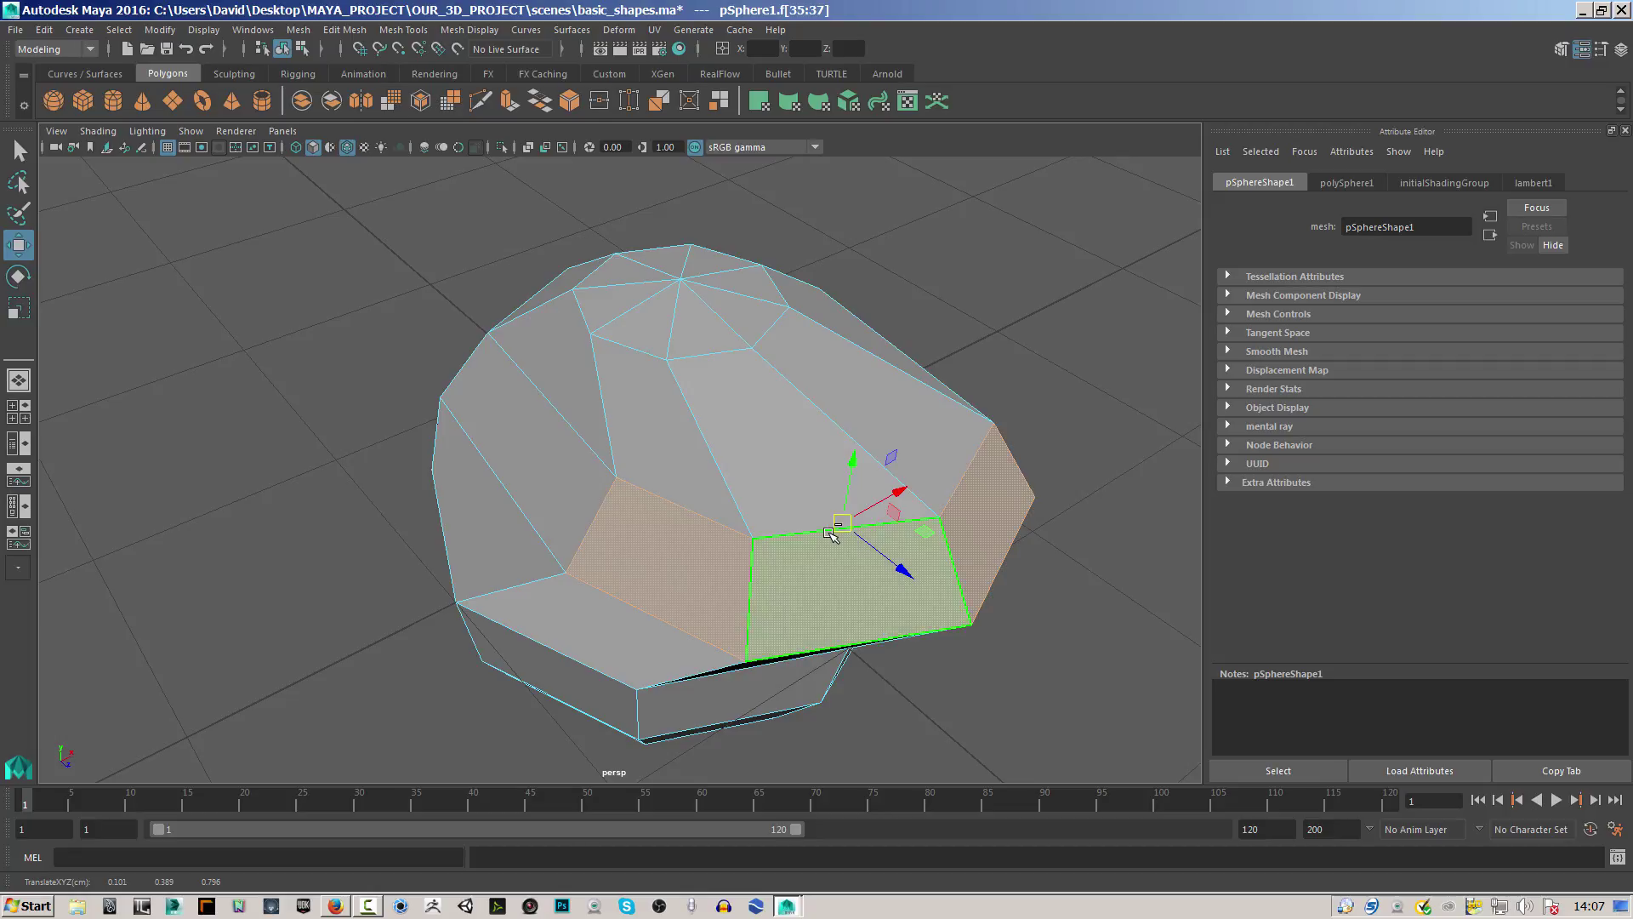
key("ctrl+z")
left_click_drag(918, 583, 858, 534, "alt")
key("ctrl+z")
key("ctrl+z")
key("ctrl+z")
mouse_move(929, 601)
left_mouse_down("alt")
mouse_move(973, 591)
mouse_move(944, 584)
left_mouse_up("alt")
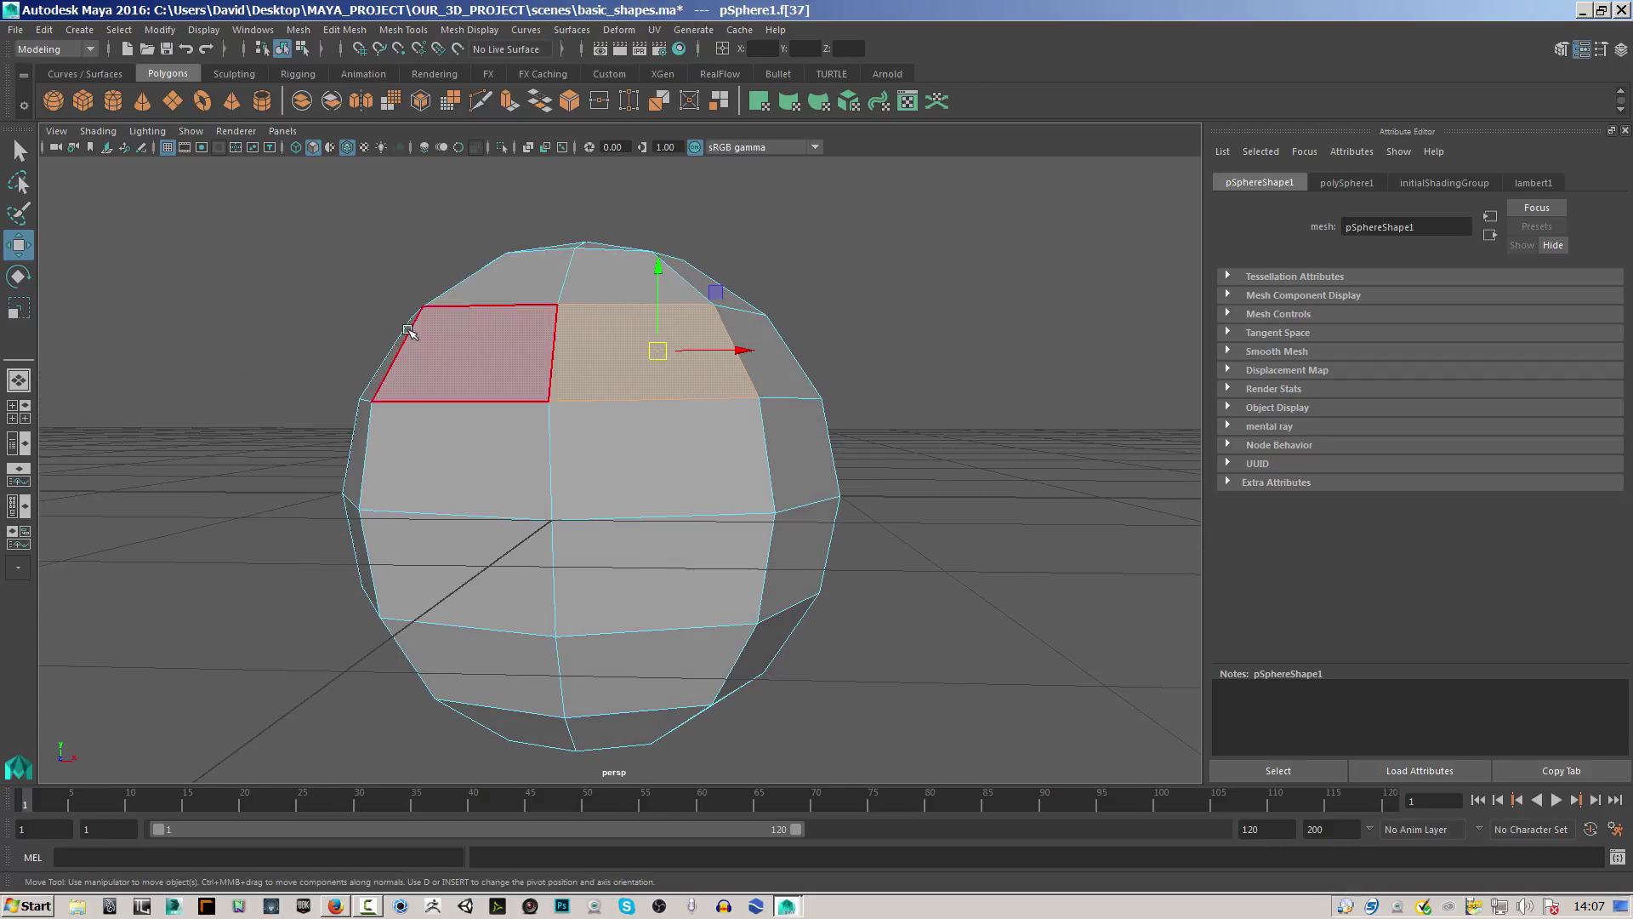
Box-select the faces across the sphere's upper part.
left_click_drag(213, 179, 959, 374)
left_click_drag(1040, 465, 731, 405, "alt")
left_click_drag(840, 510, 762, 496, "alt")
Extrude a single face on the sphere's side outward by about 0.664 and taper its end to a scale of 0.4.
left_click(756, 470)
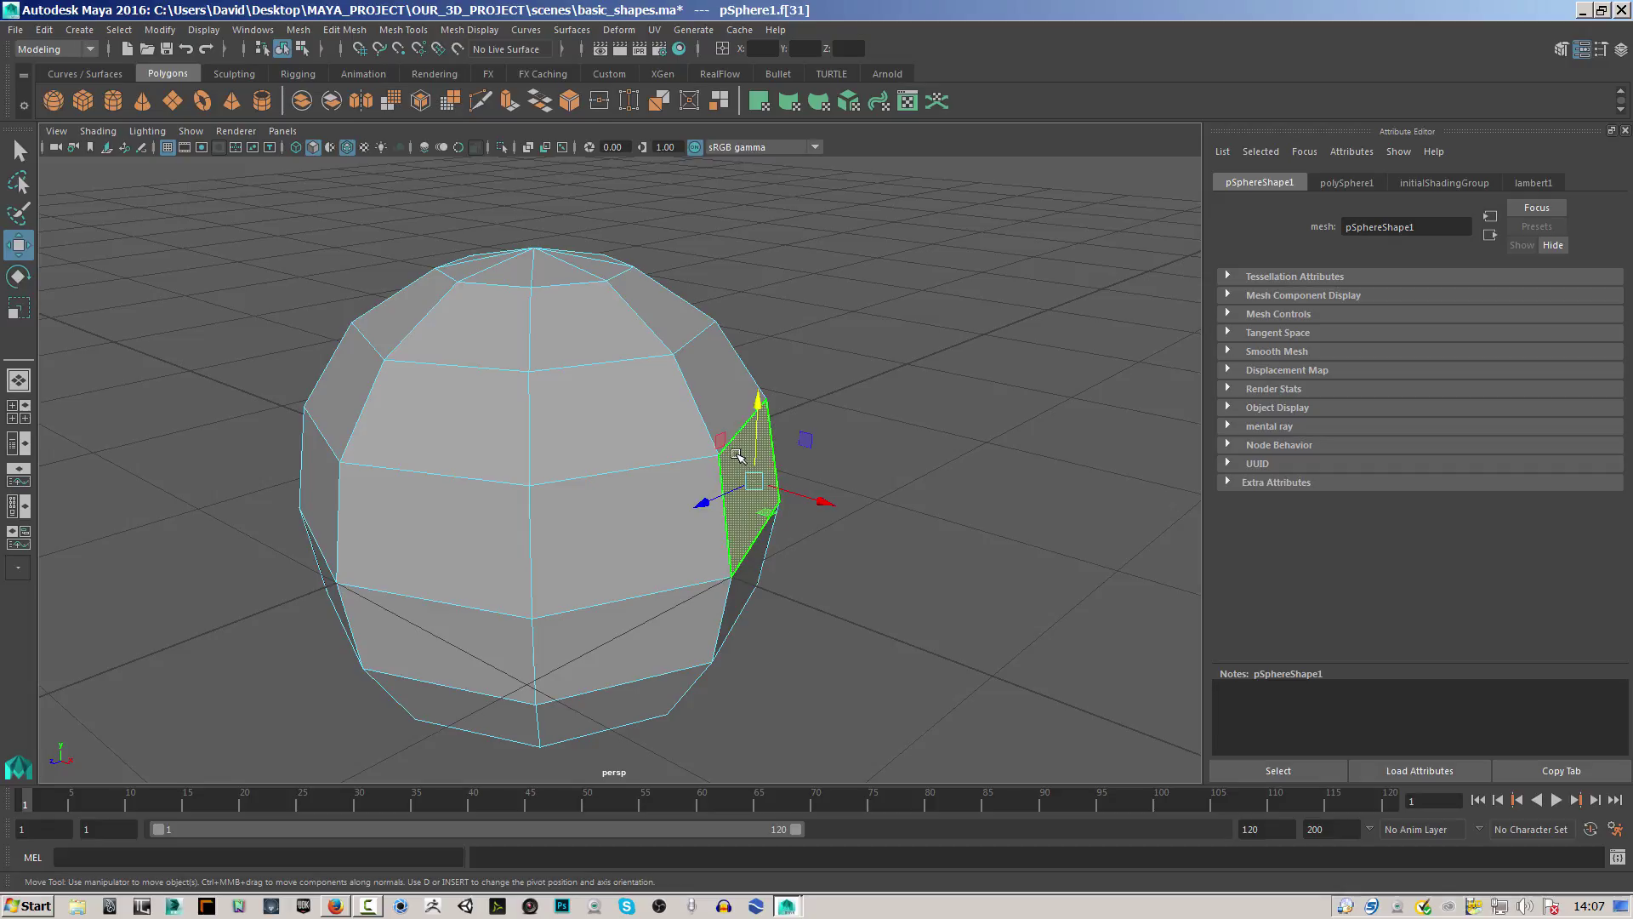
left_click(341, 30)
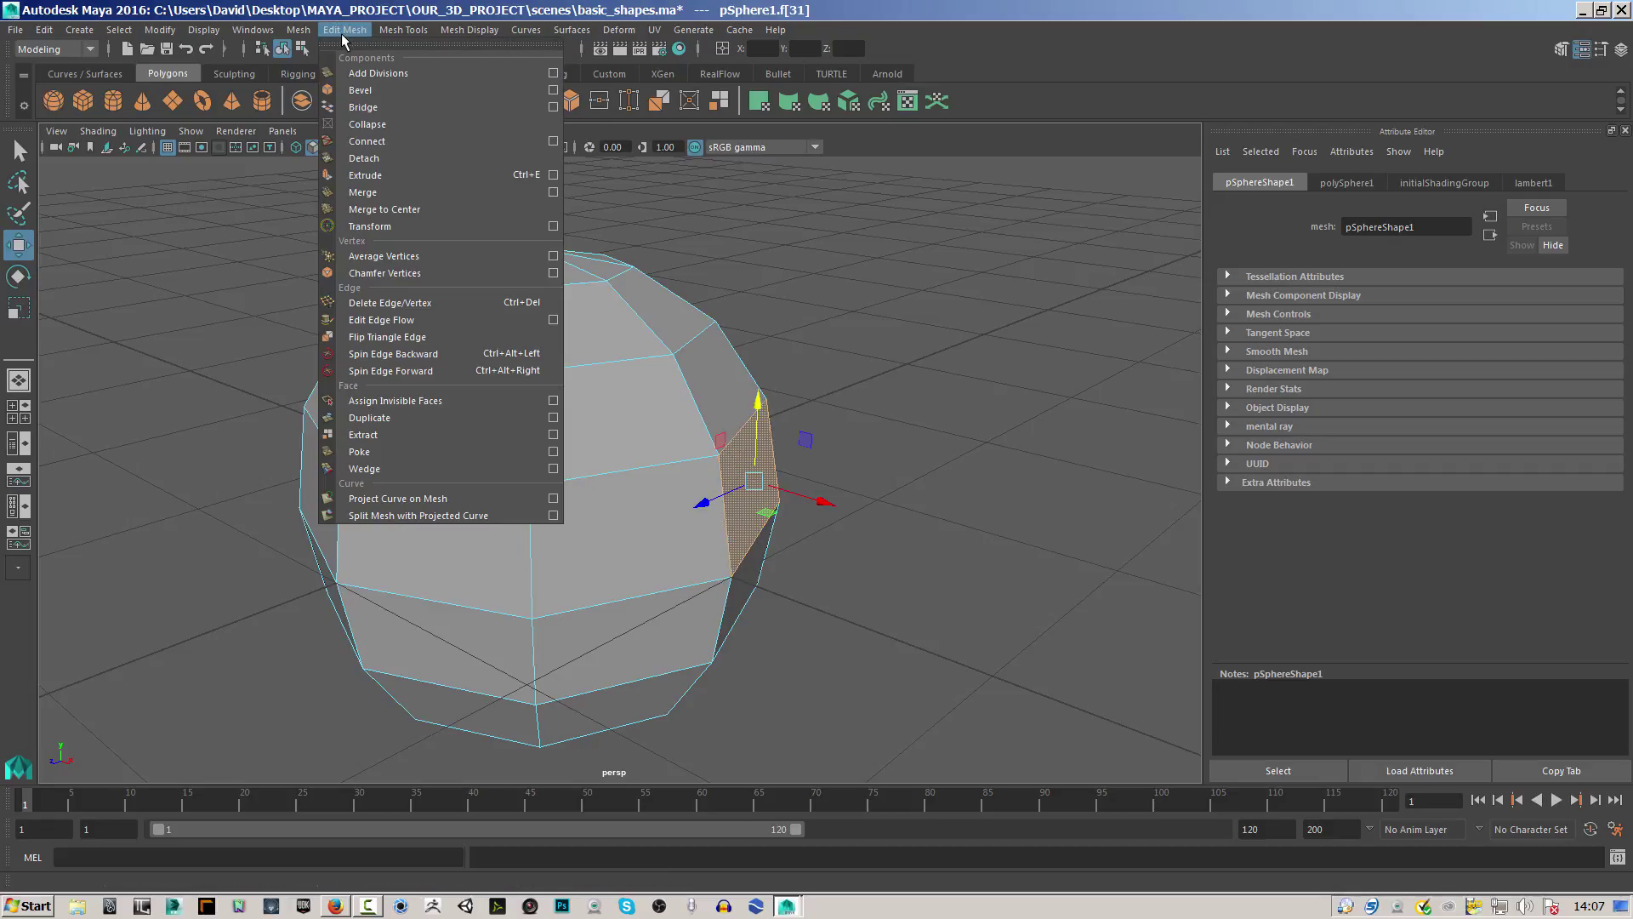
left_click(374, 175)
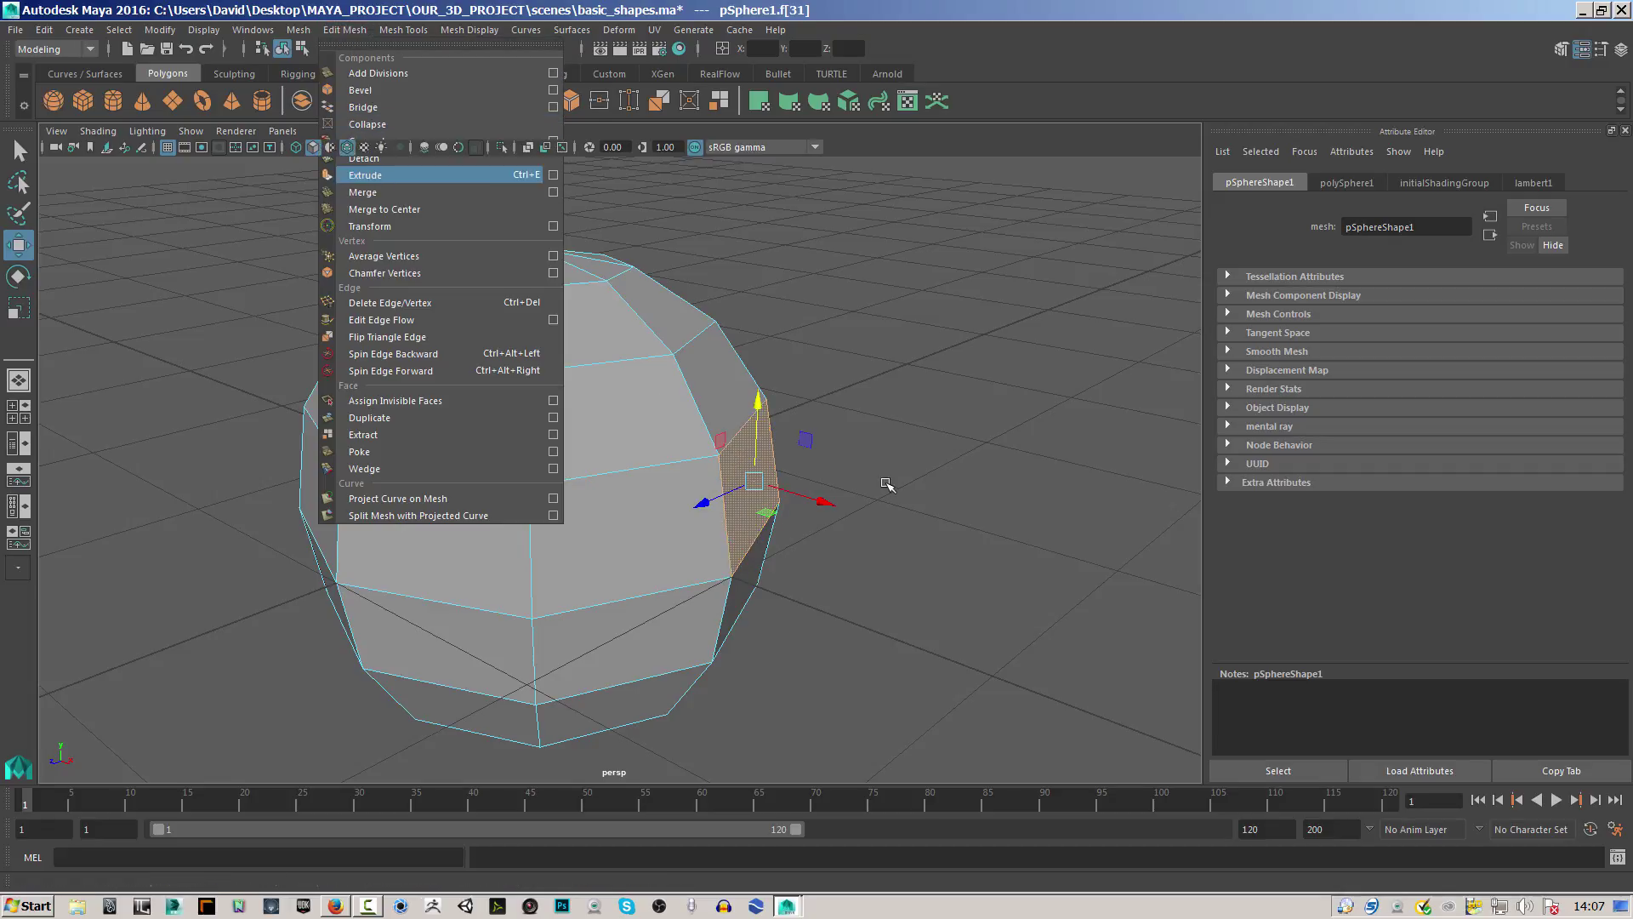
left_click_drag(819, 484, 902, 638)
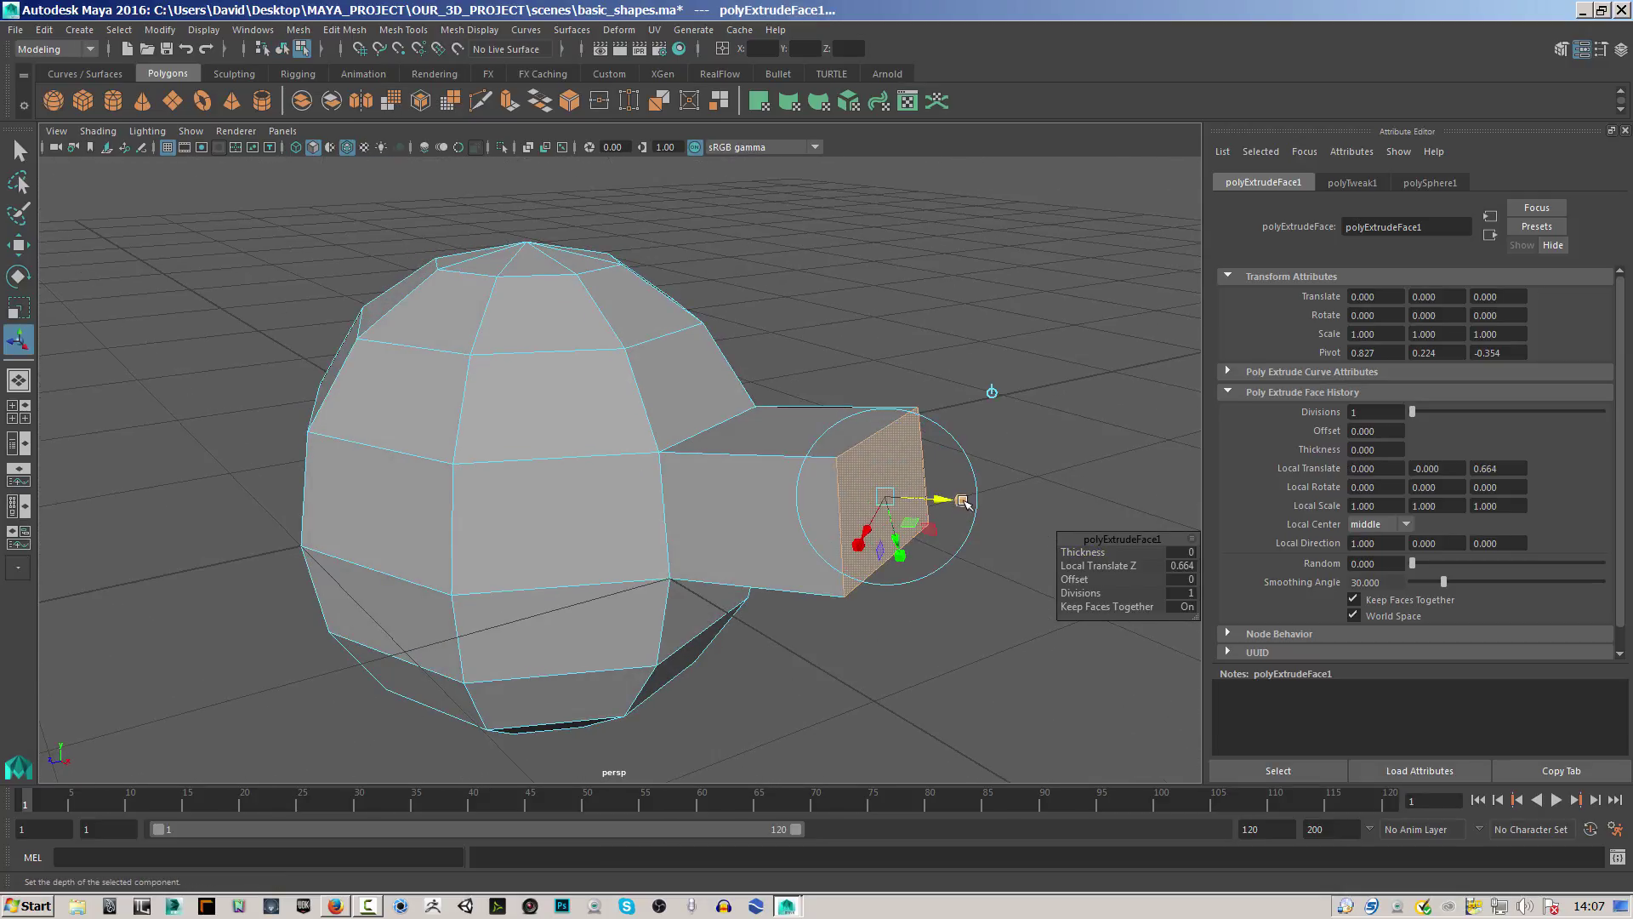
mouse_move(882, 496)
left_mouse_down()
mouse_move(846, 498)
mouse_move(863, 498)
left_mouse_up()
Extrude the tapered spout's end face again by about 0.167.
left_click(344, 29)
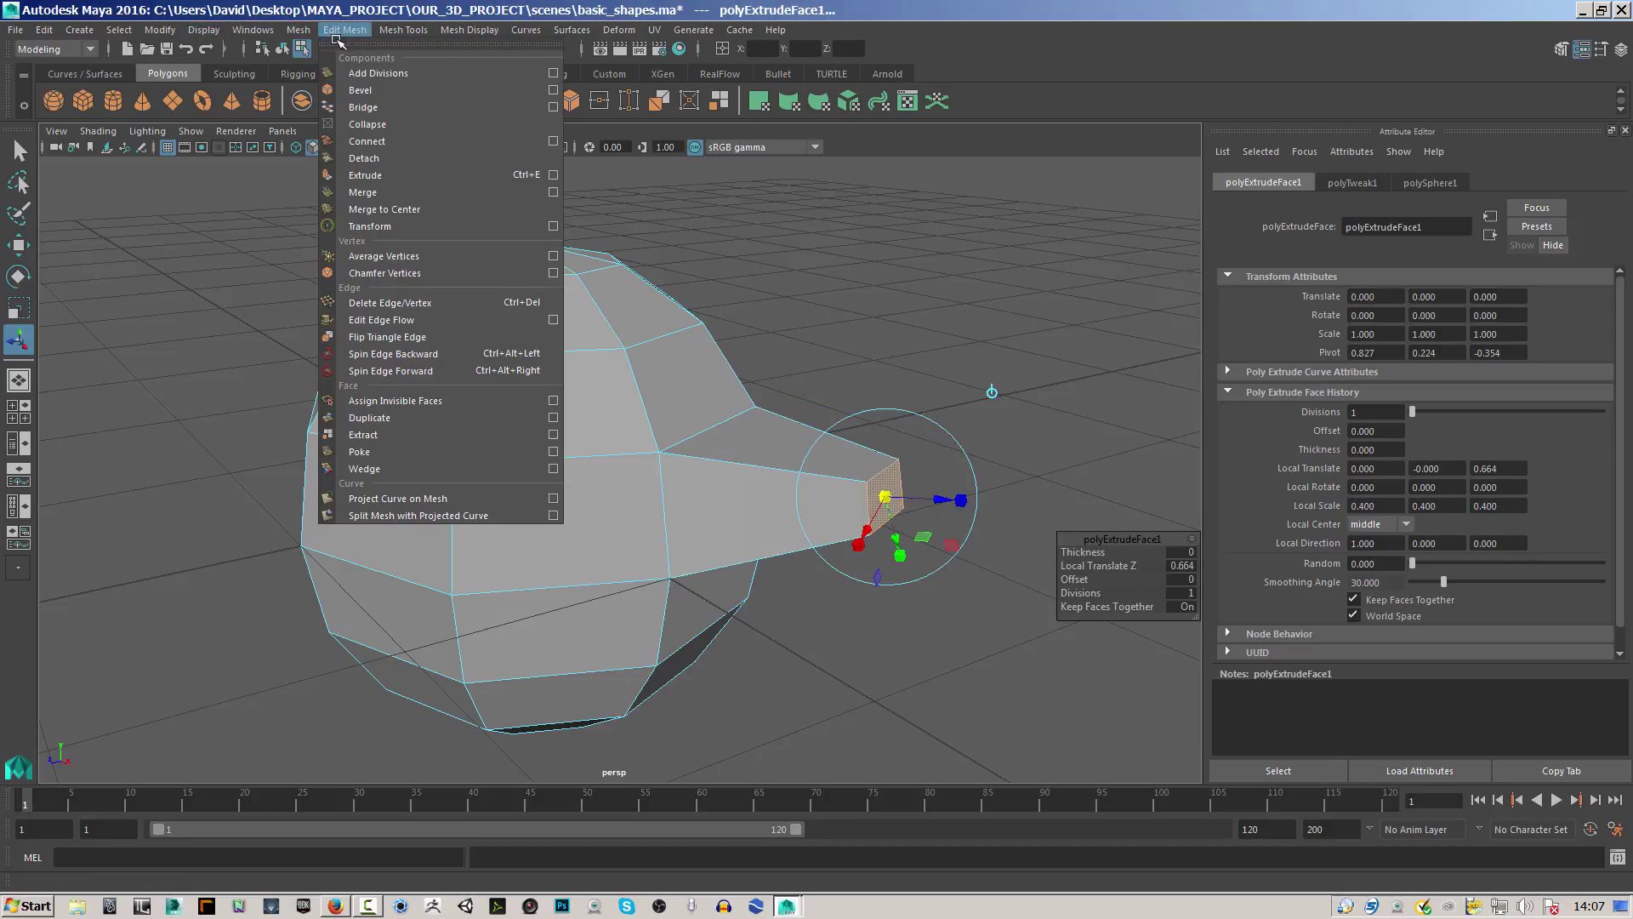
left_click(365, 175)
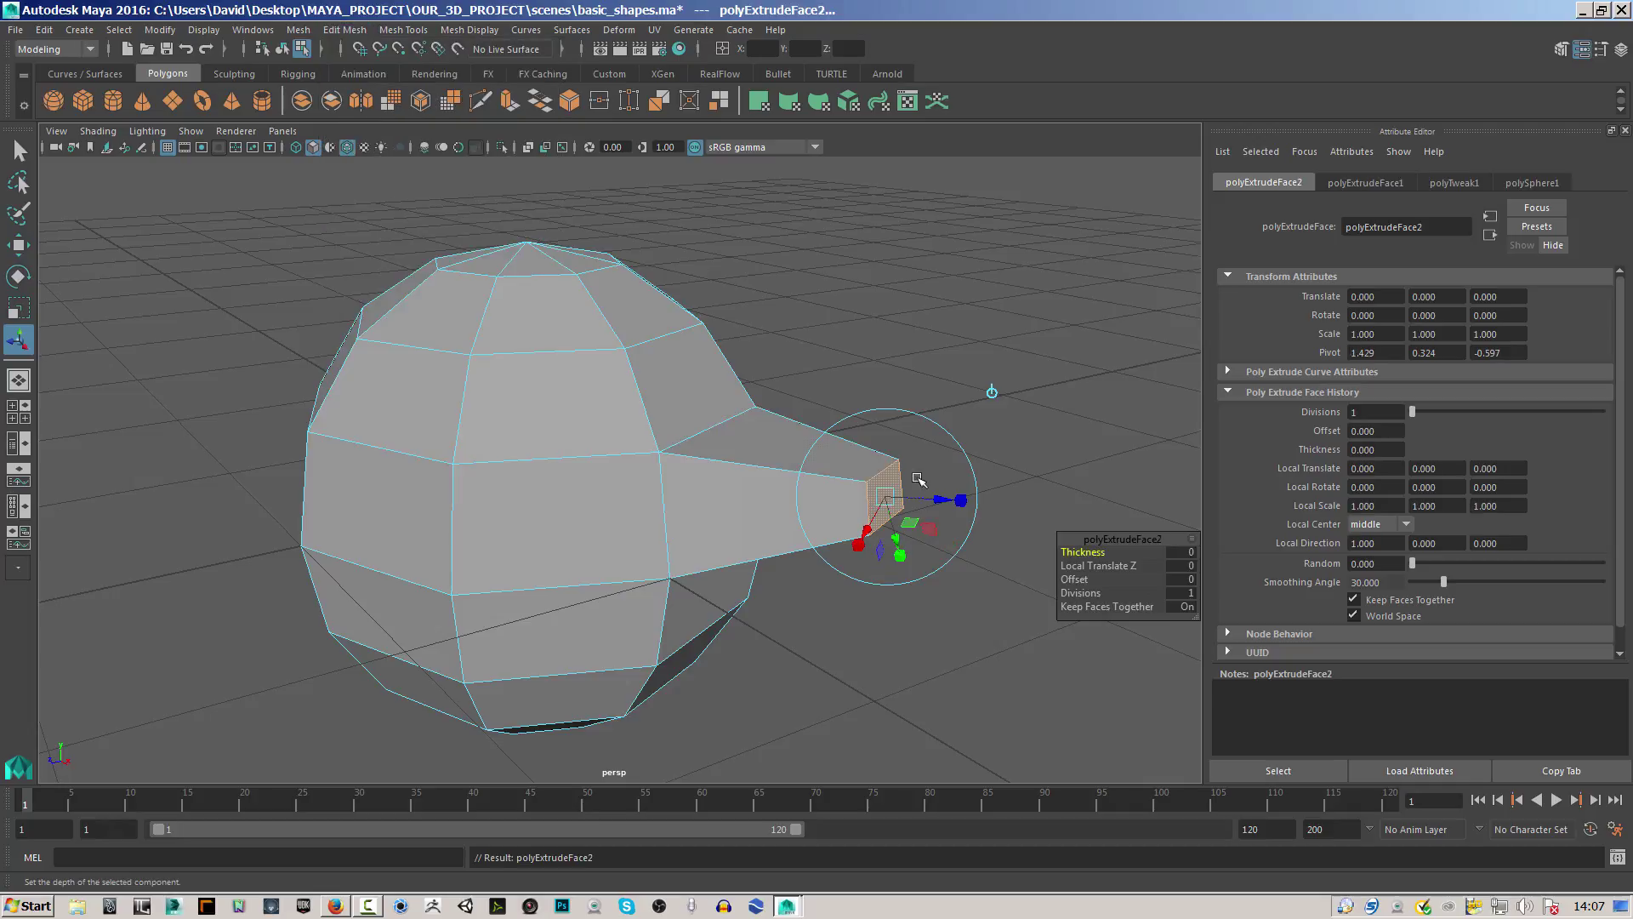
left_click_drag(939, 503, 991, 503)
left_click_drag(900, 583, 816, 590, "alt")
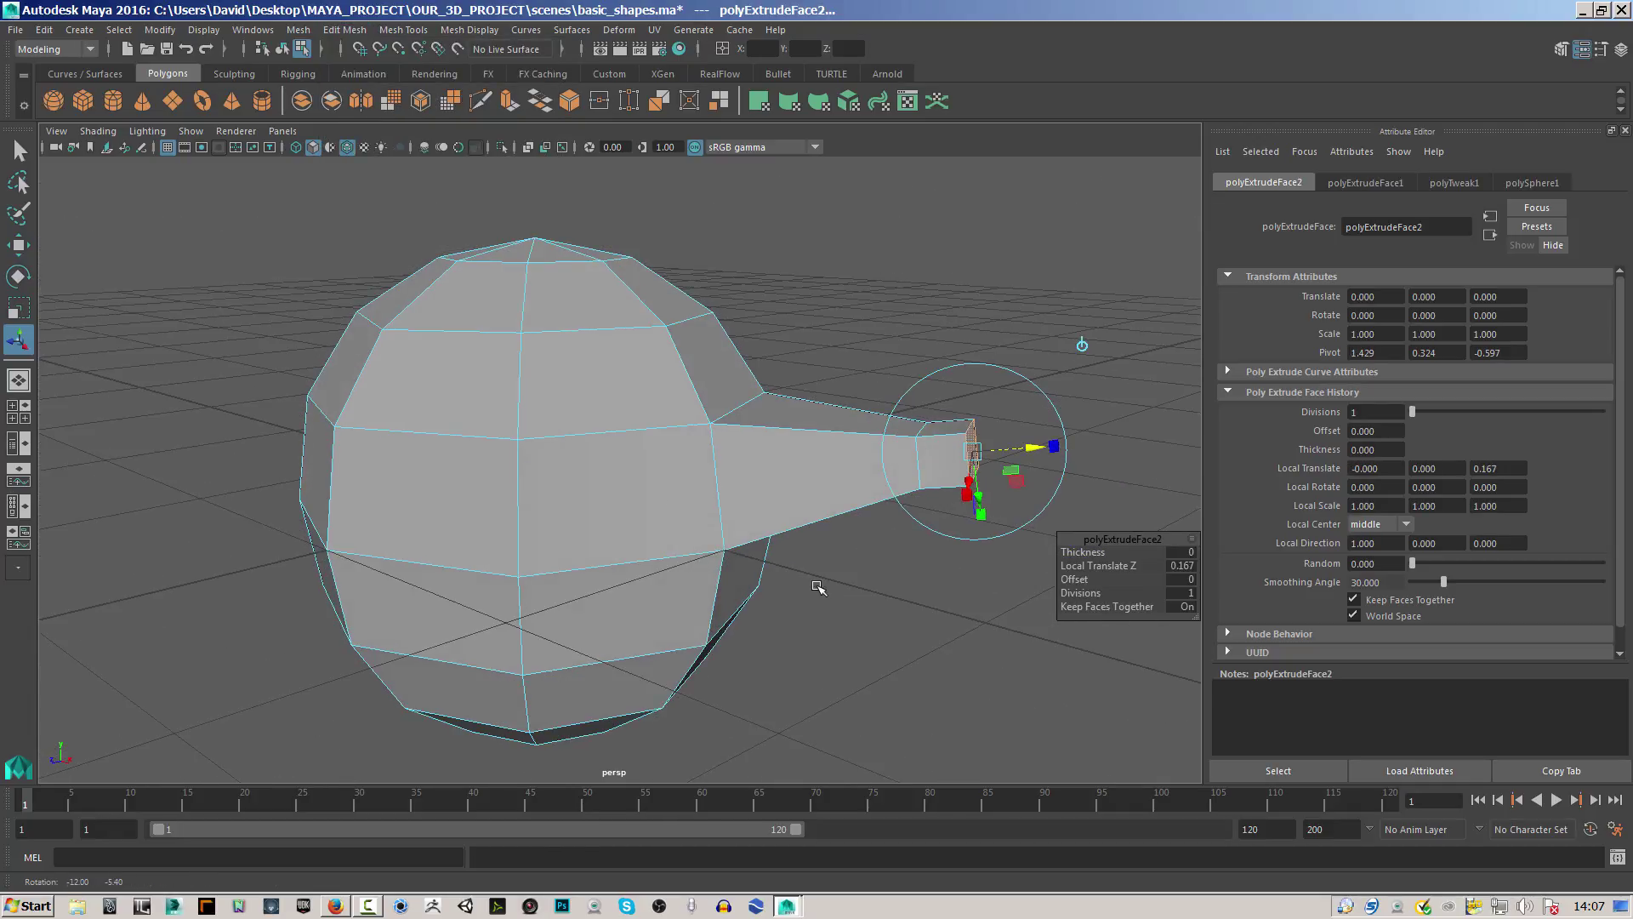
Switch to edge selection, select two adjacent horizontal edges on the sphere's upper ring, and undo a trial move of them.
right_click(597, 470)
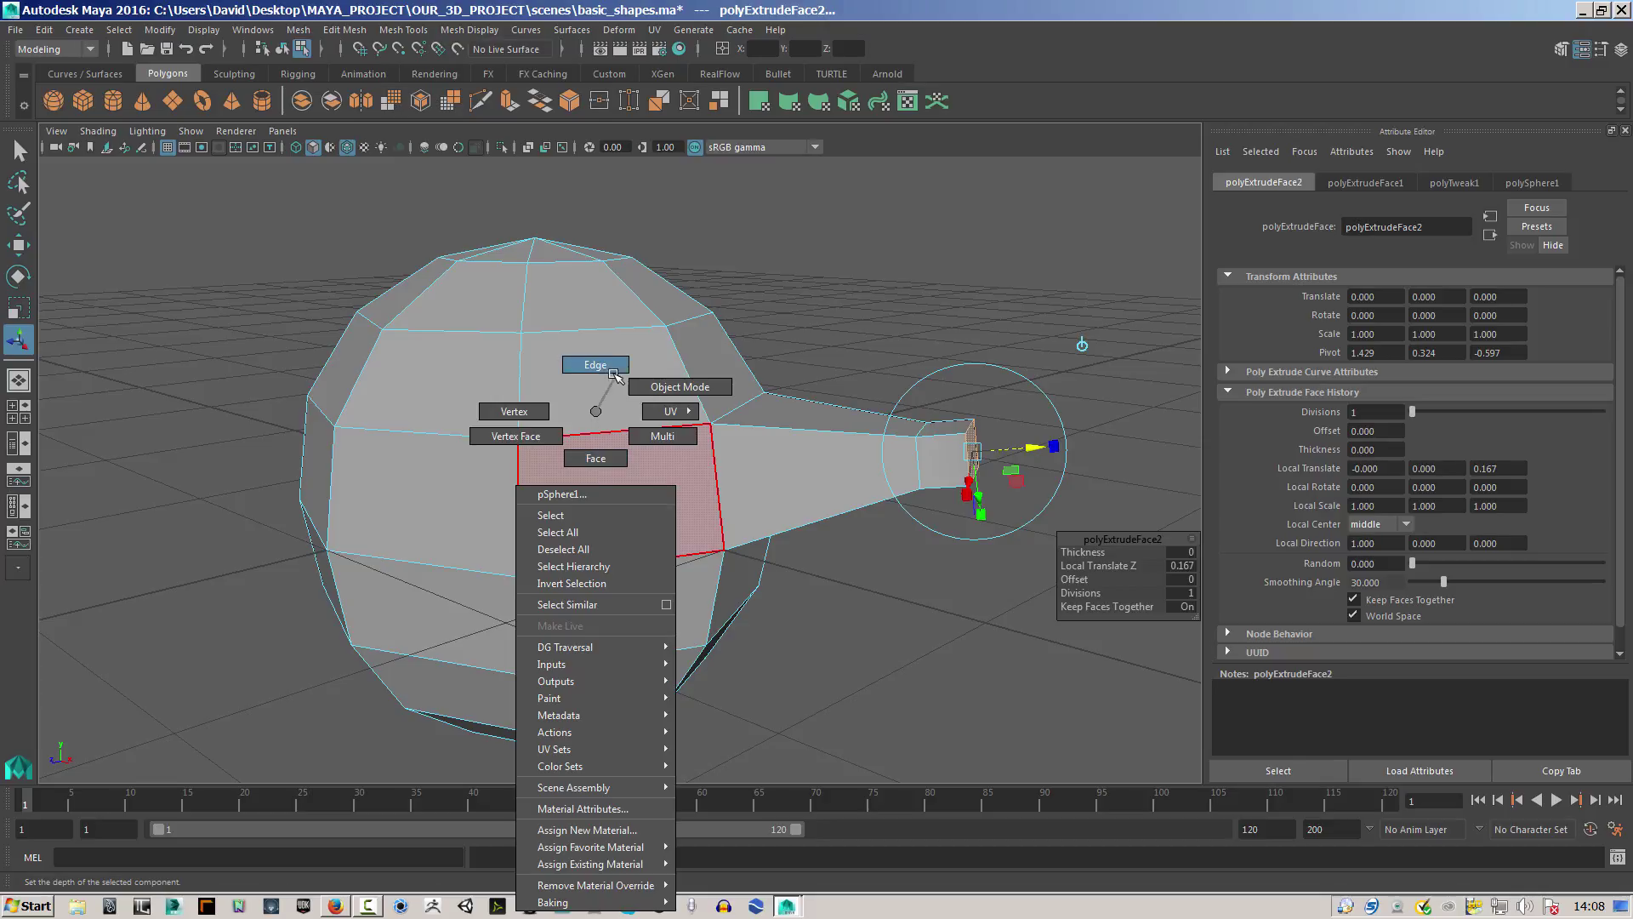
left_click(582, 363)
left_click(559, 330)
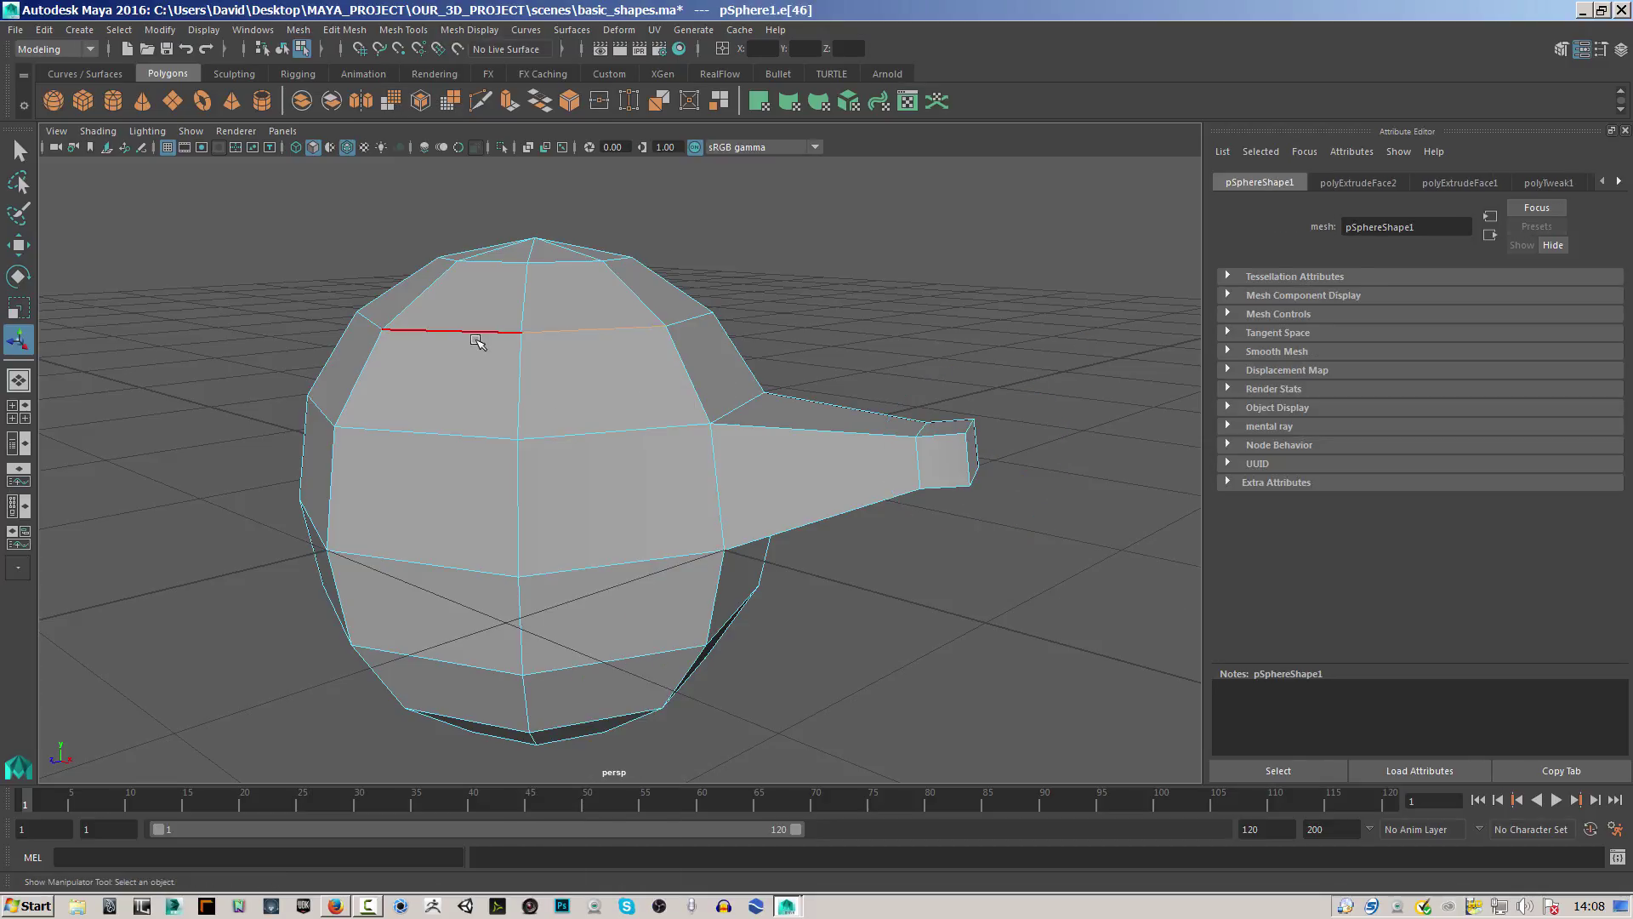
left_click(493, 331, "shift")
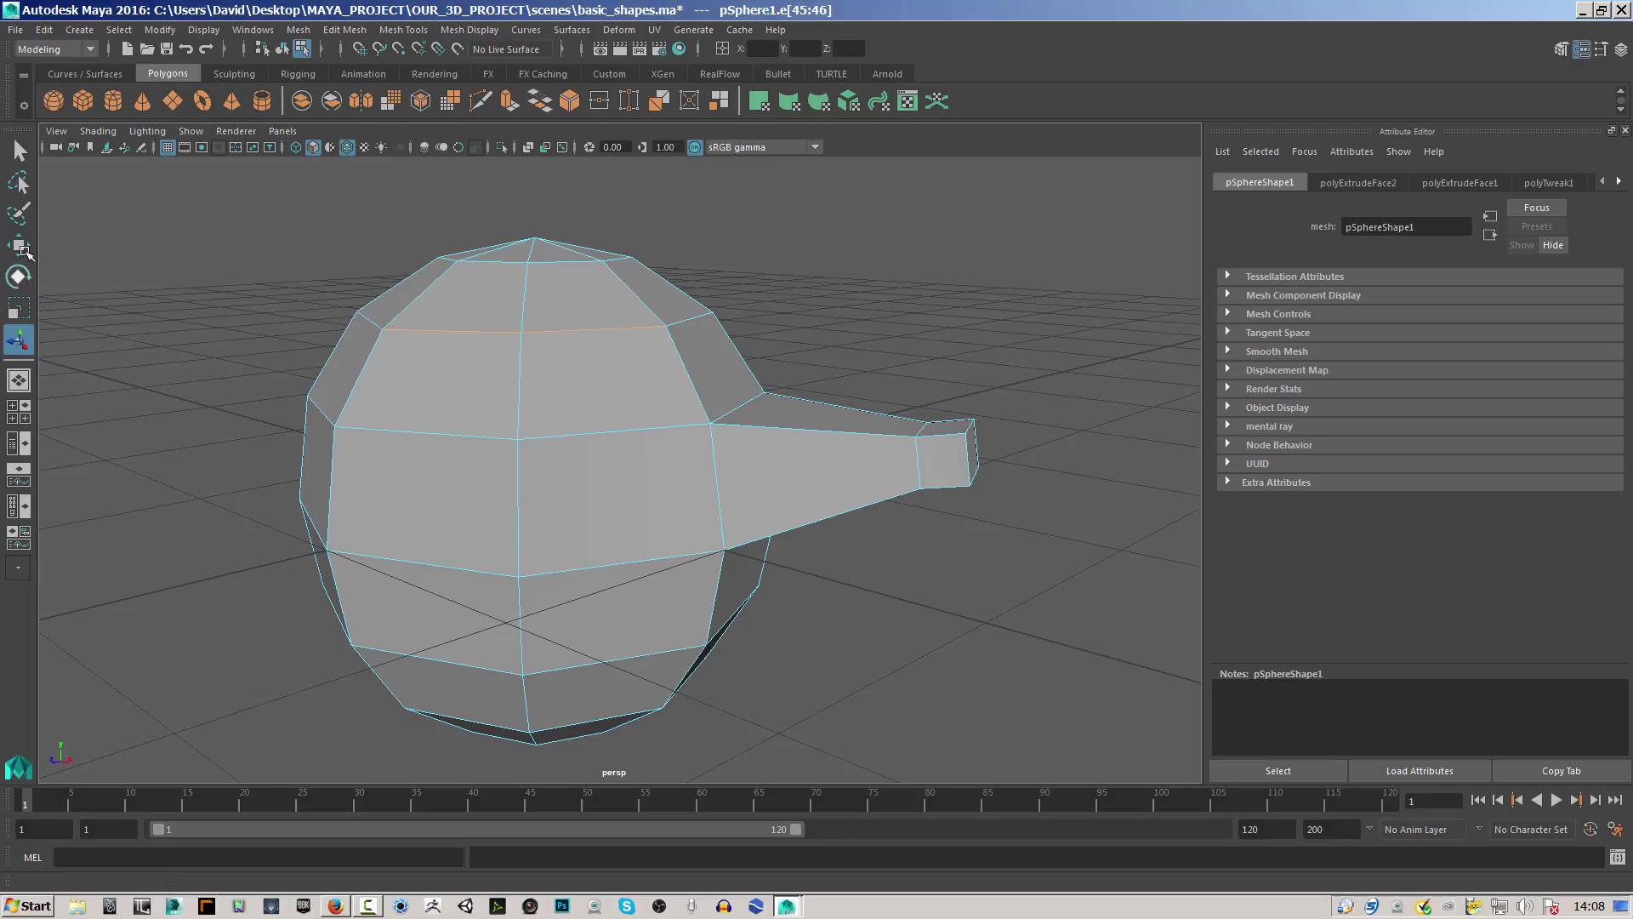
key("w")
left_click_drag(714, 502, 674, 466, "alt")
key("ctrl+z")
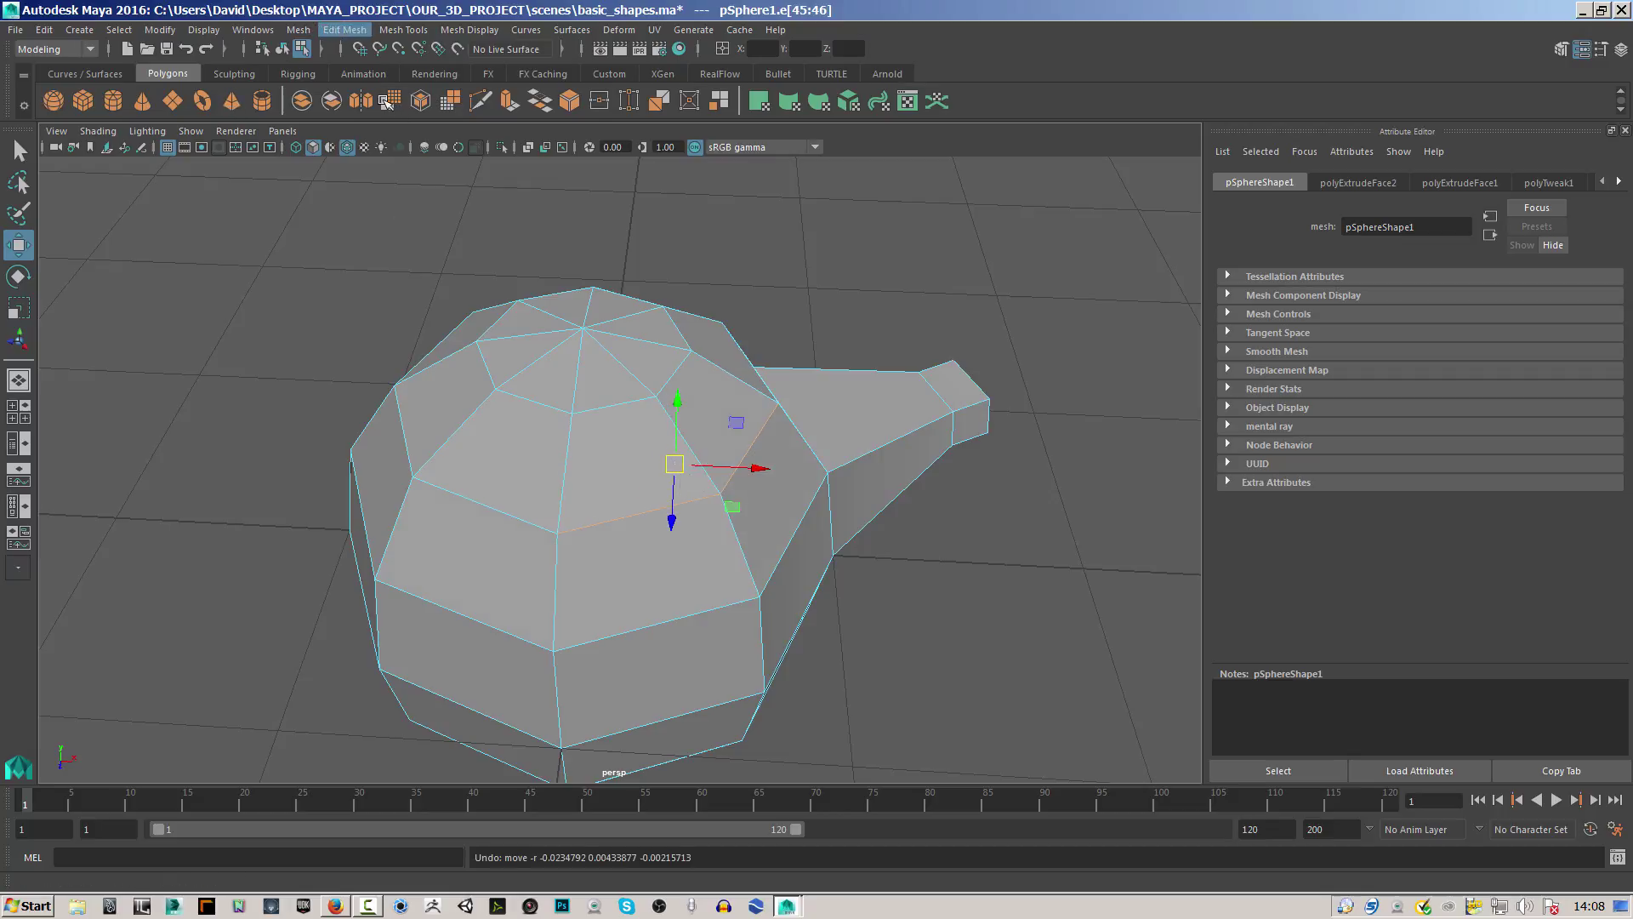
Extrude the two selected upper edges outward by about 0.367.
left_click(342, 31)
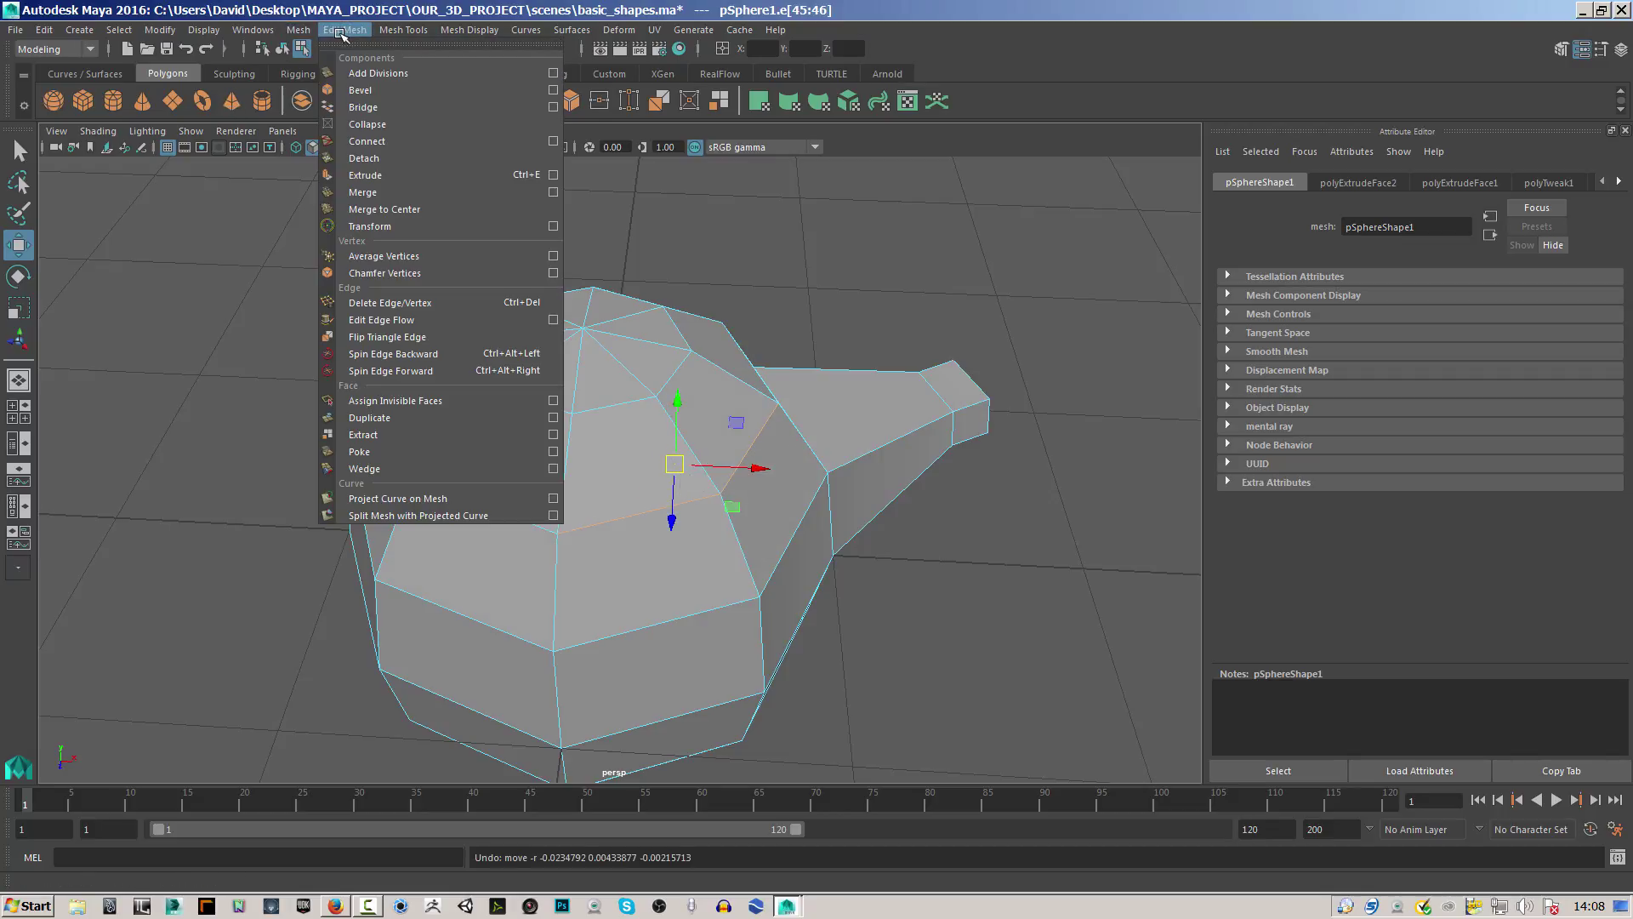
left_click(399, 181)
left_click_drag(860, 583, 976, 565, "alt")
left_click_drag(882, 416, 834, 445)
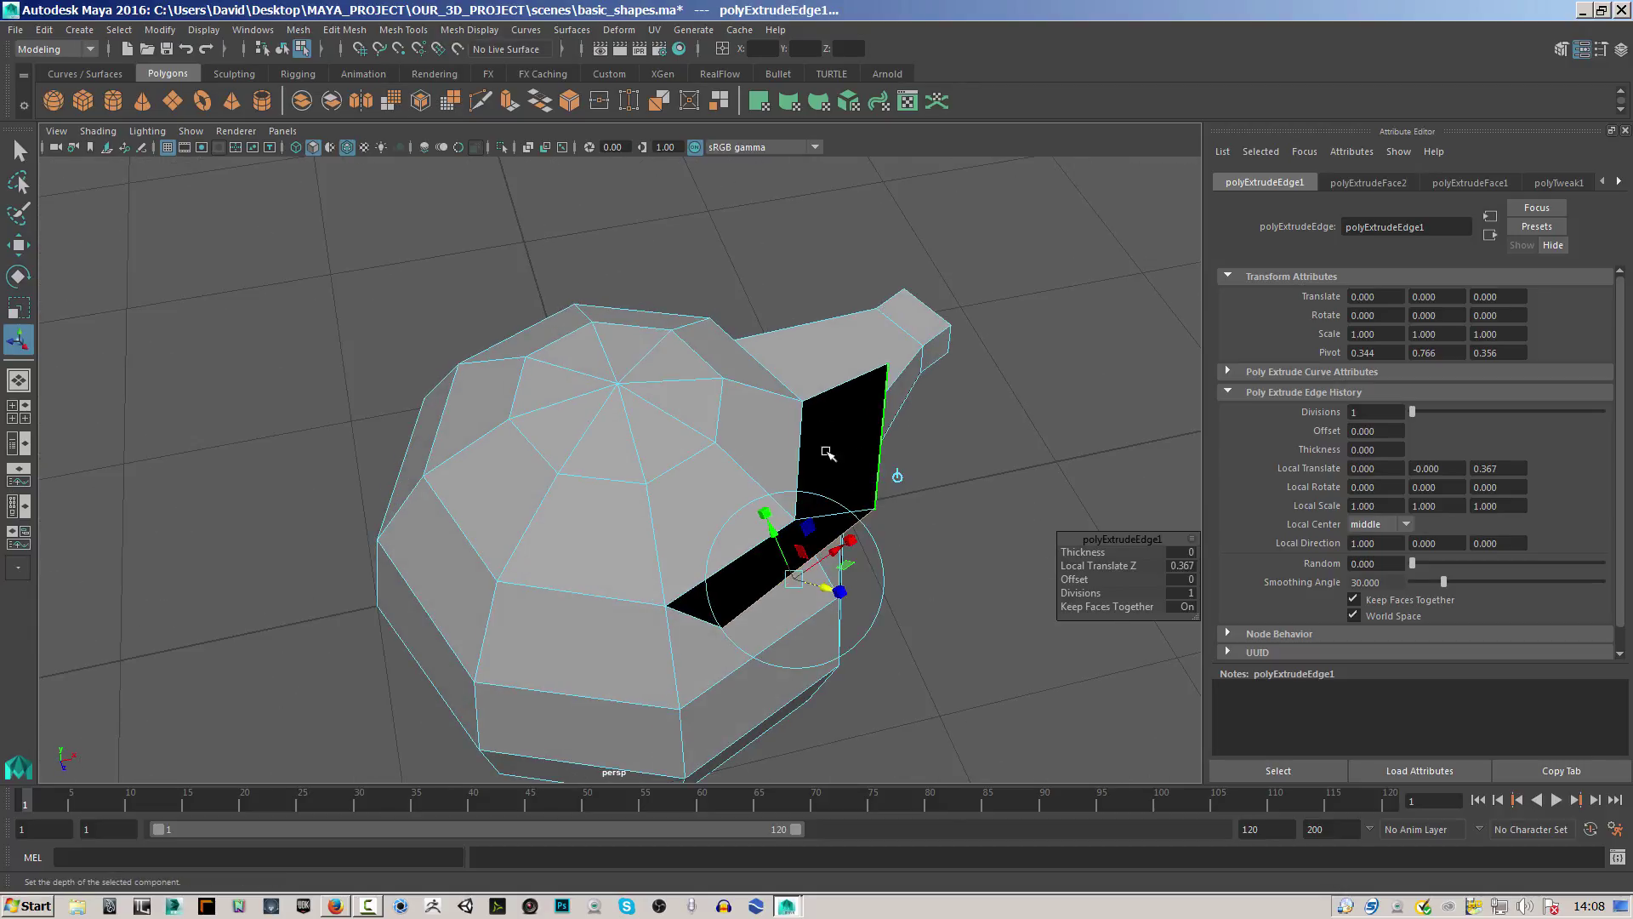
Switch to face selection and delete three neighbouring faces one after another from the sphere's upper ring.
left_click_drag(826, 464, 939, 483, "alt")
left_click_drag(822, 506, 621, 410, "alt")
right_click_drag(622, 410, 622, 458)
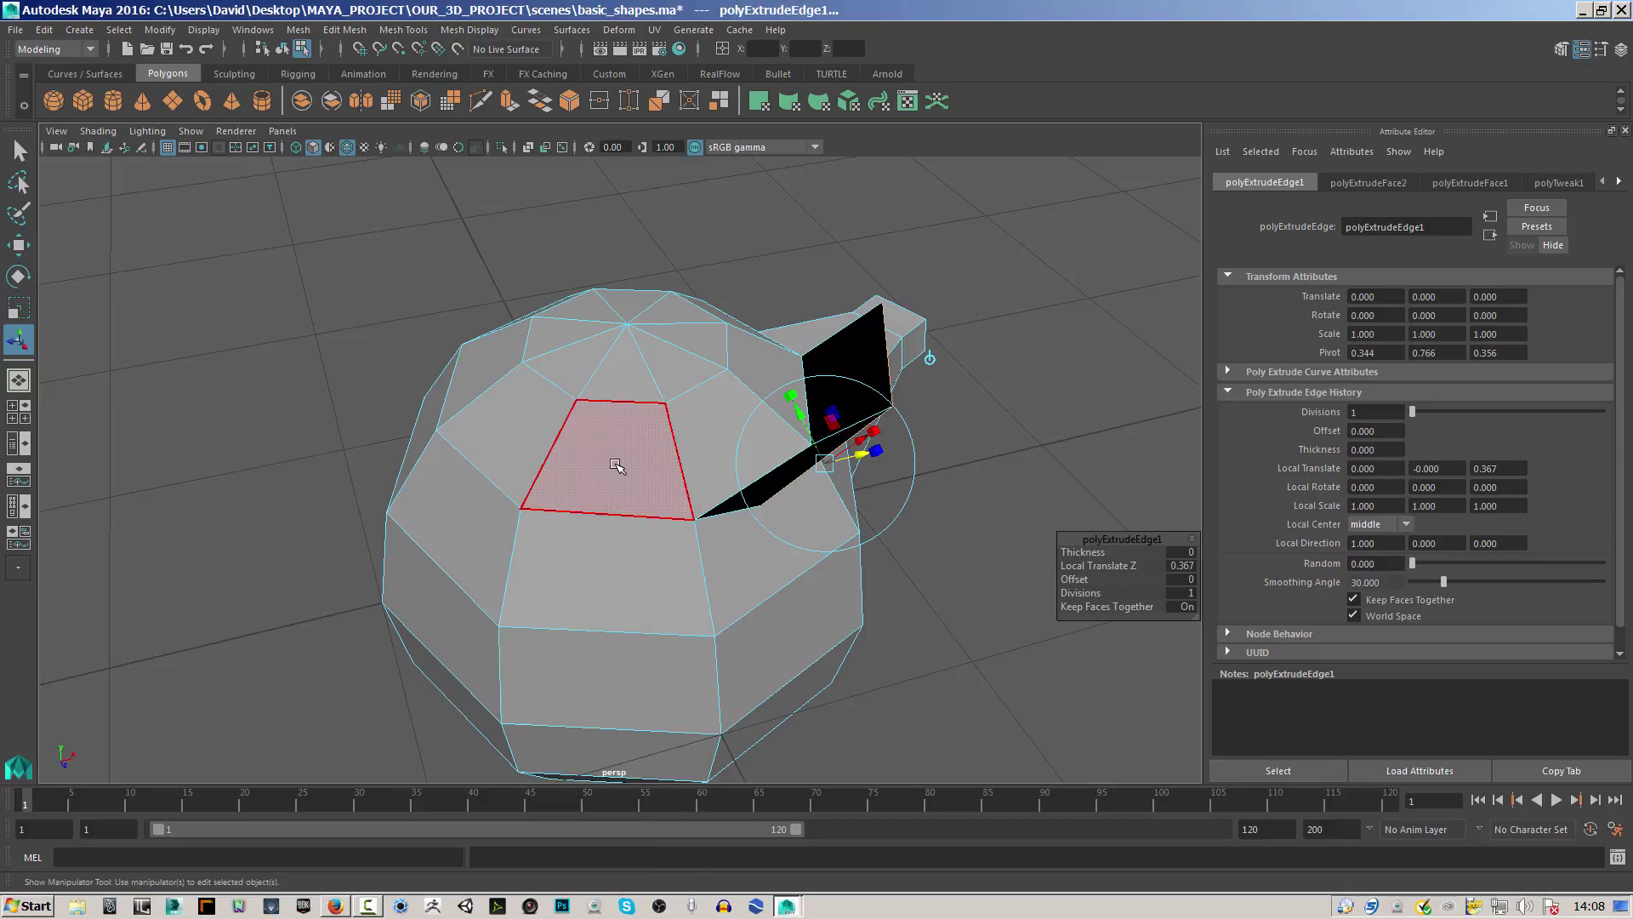
left_click(619, 482)
key("Delete")
left_click(528, 441)
key("Delete")
left_click(479, 377)
key("Delete")
mouse_move(610, 543)
left_mouse_down("alt")
mouse_move(627, 580)
mouse_move(703, 558)
mouse_move(631, 529)
left_mouse_up("alt")
left_click_drag(534, 381, 681, 510, "alt")
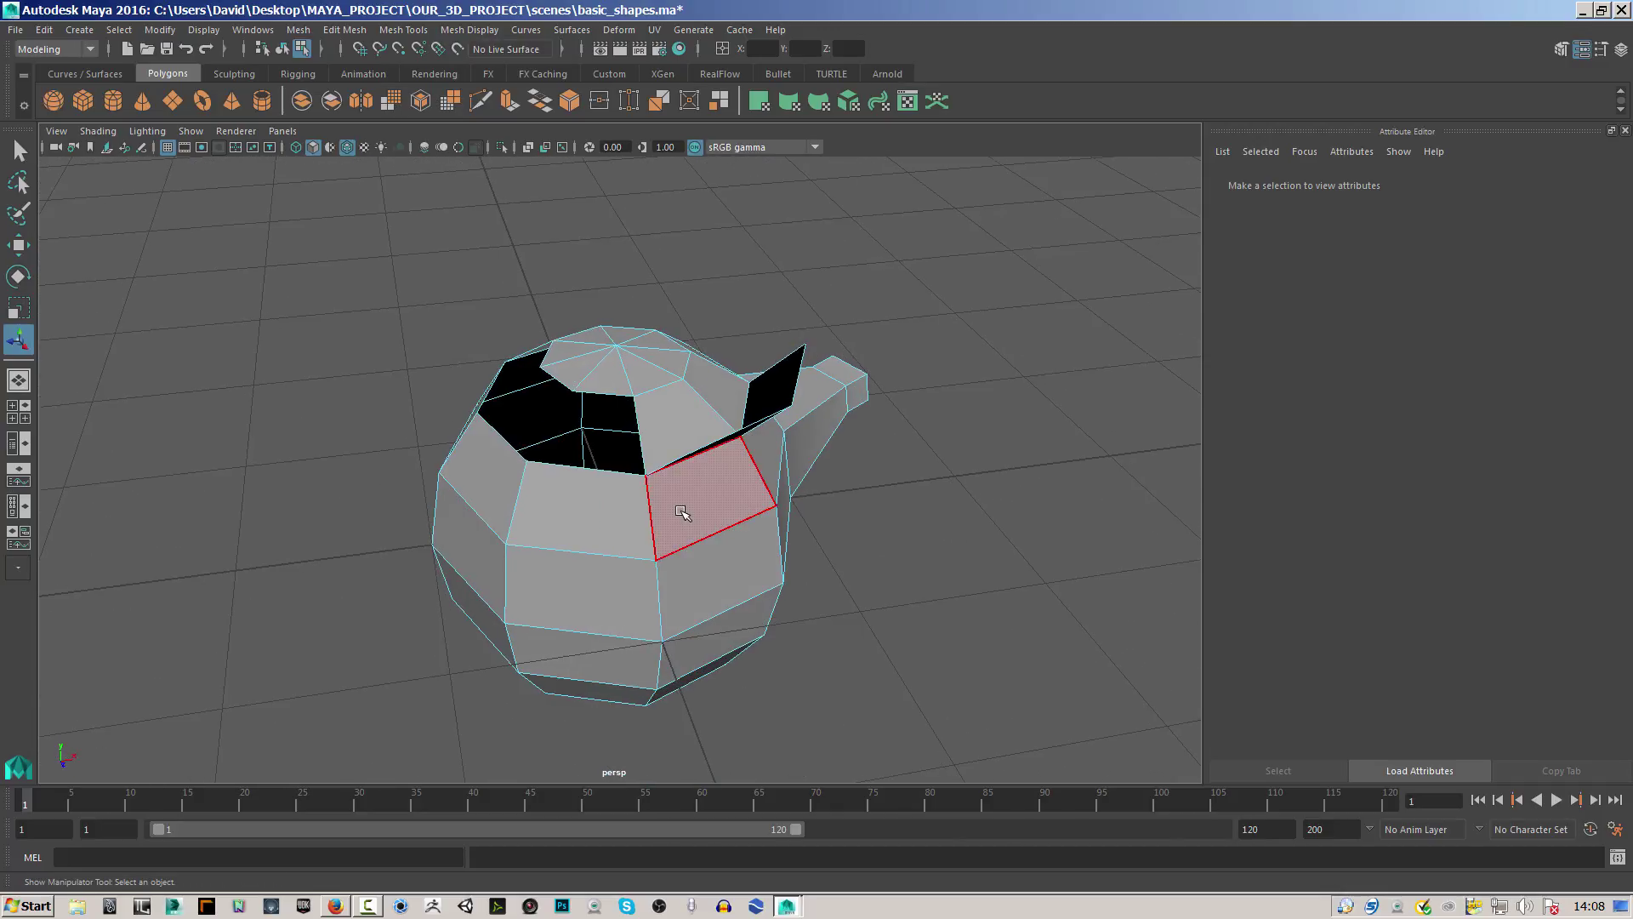
Undo the three face deletions on the sphere's upper ring.
key("ctrl+z")
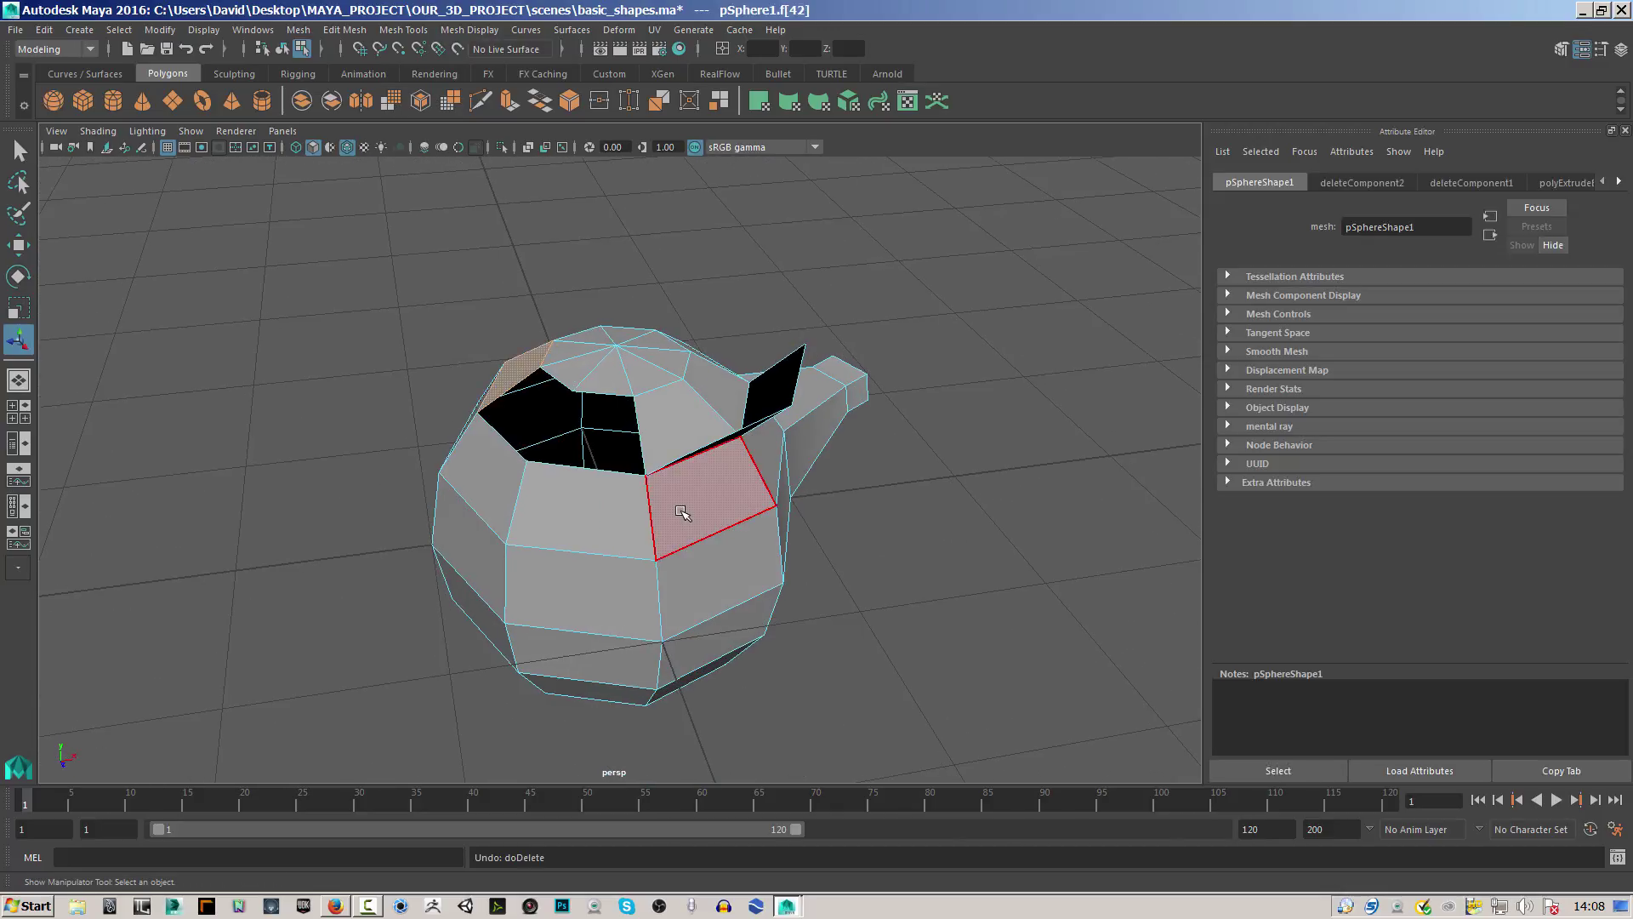
key("ctrl+z")
key("ctrl+z")
key("ctrl+z")
key("ctrl+z")
key("ctrl+z")
key("ctrl+z")
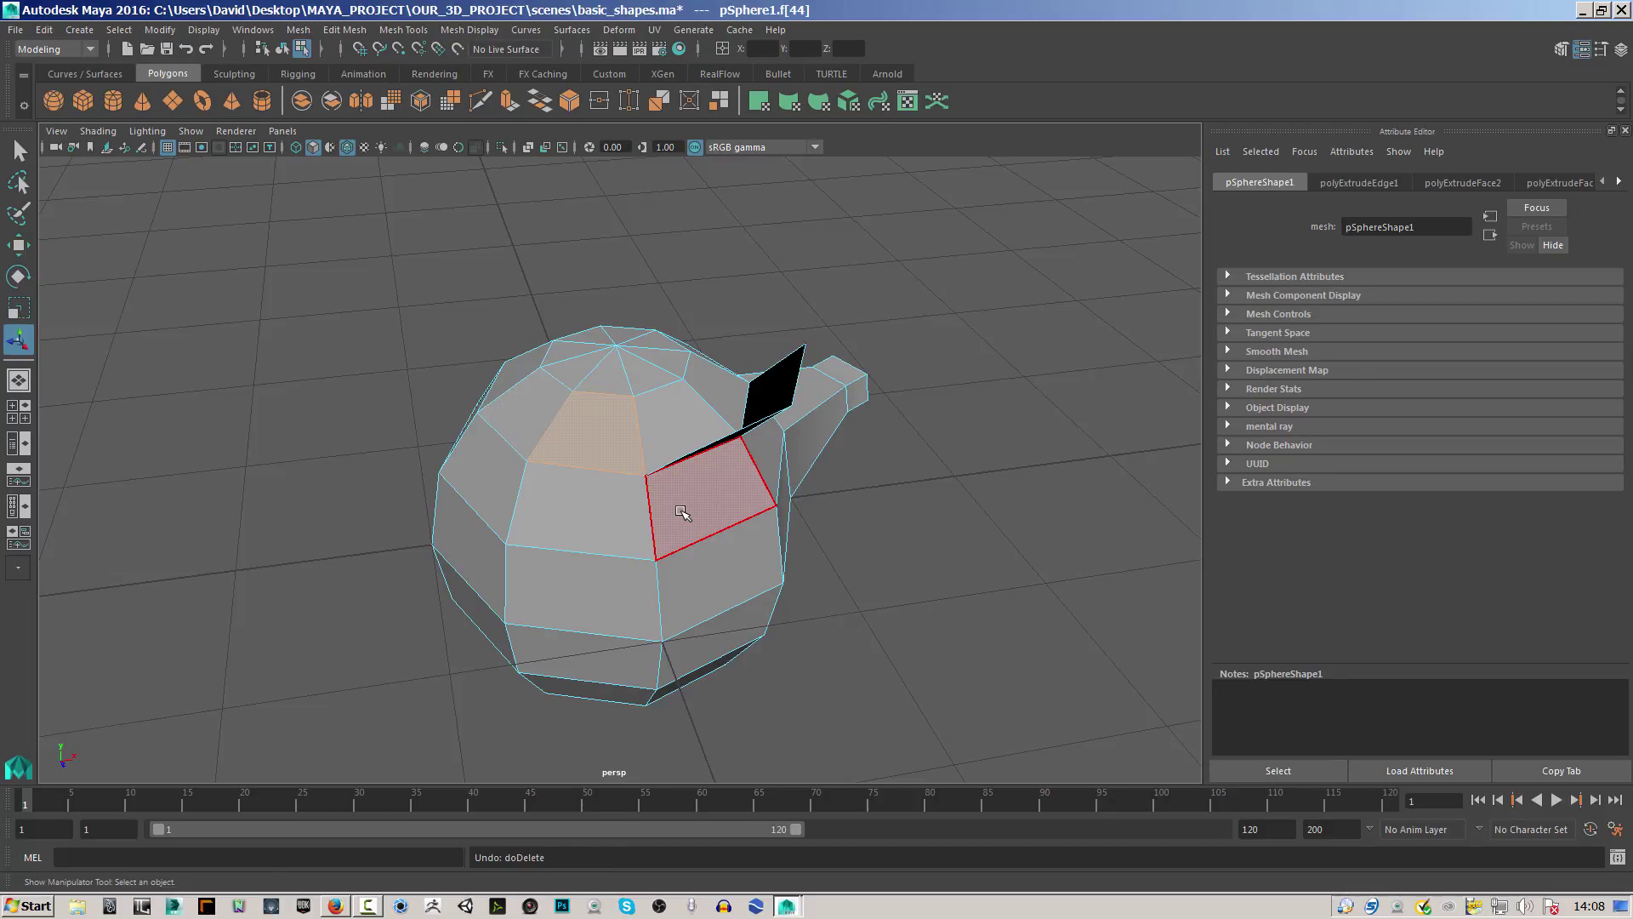
Undo the edge extrusion and the spout's face extrusions on the sphere, and clear the selection.
key("ctrl+z")
key("ctrl+z")
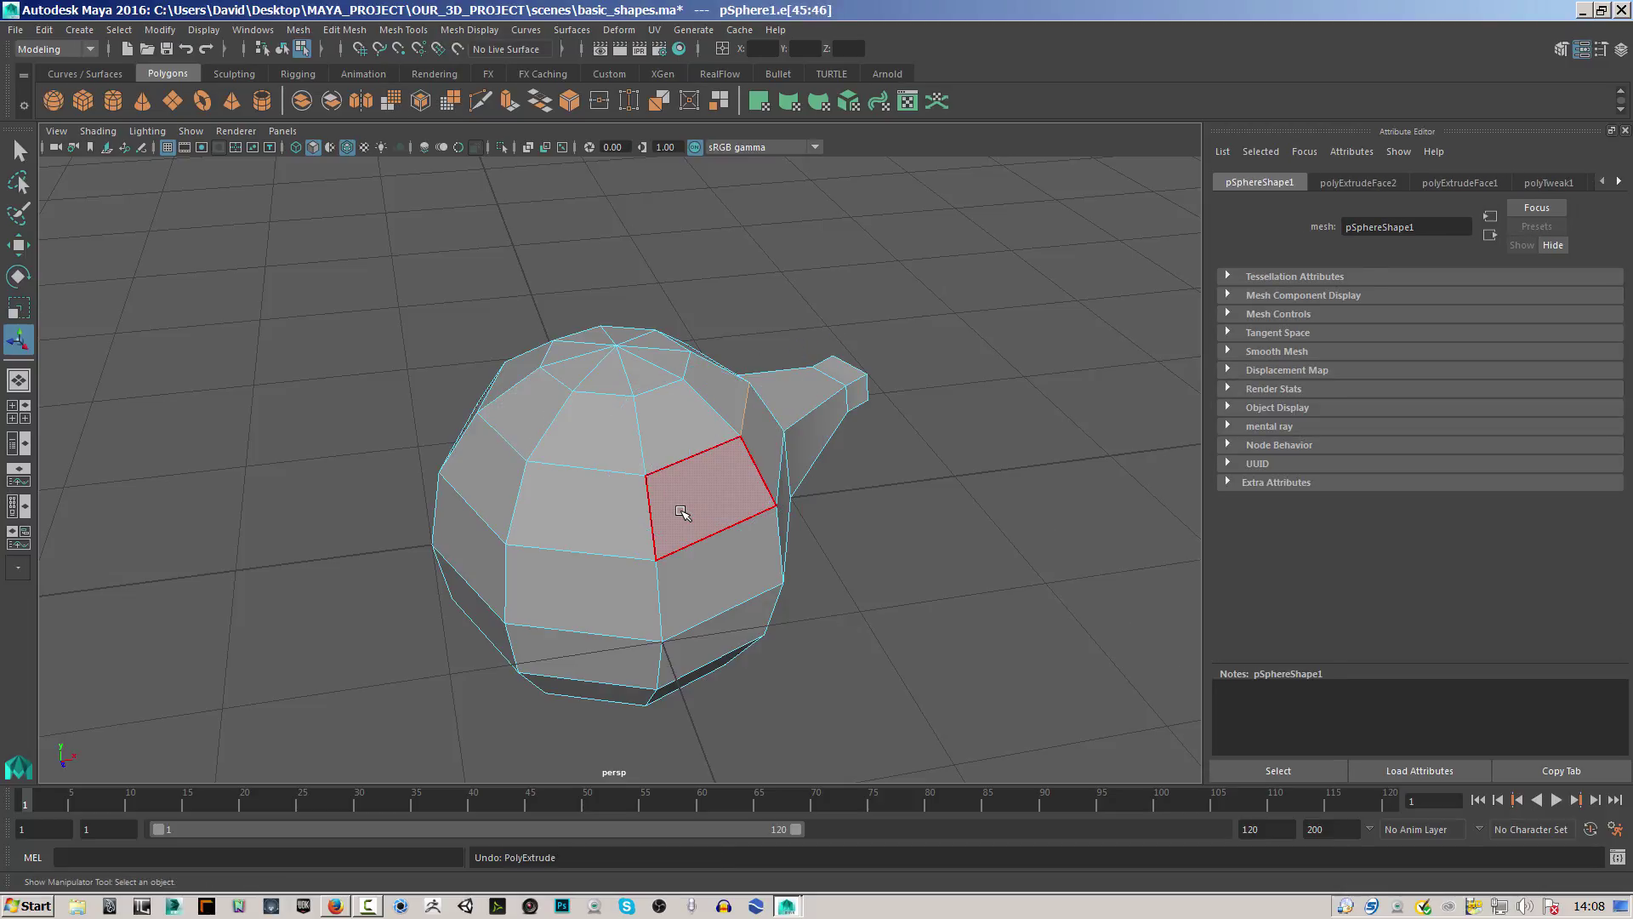
key("ctrl+z")
key("ctrl+z")
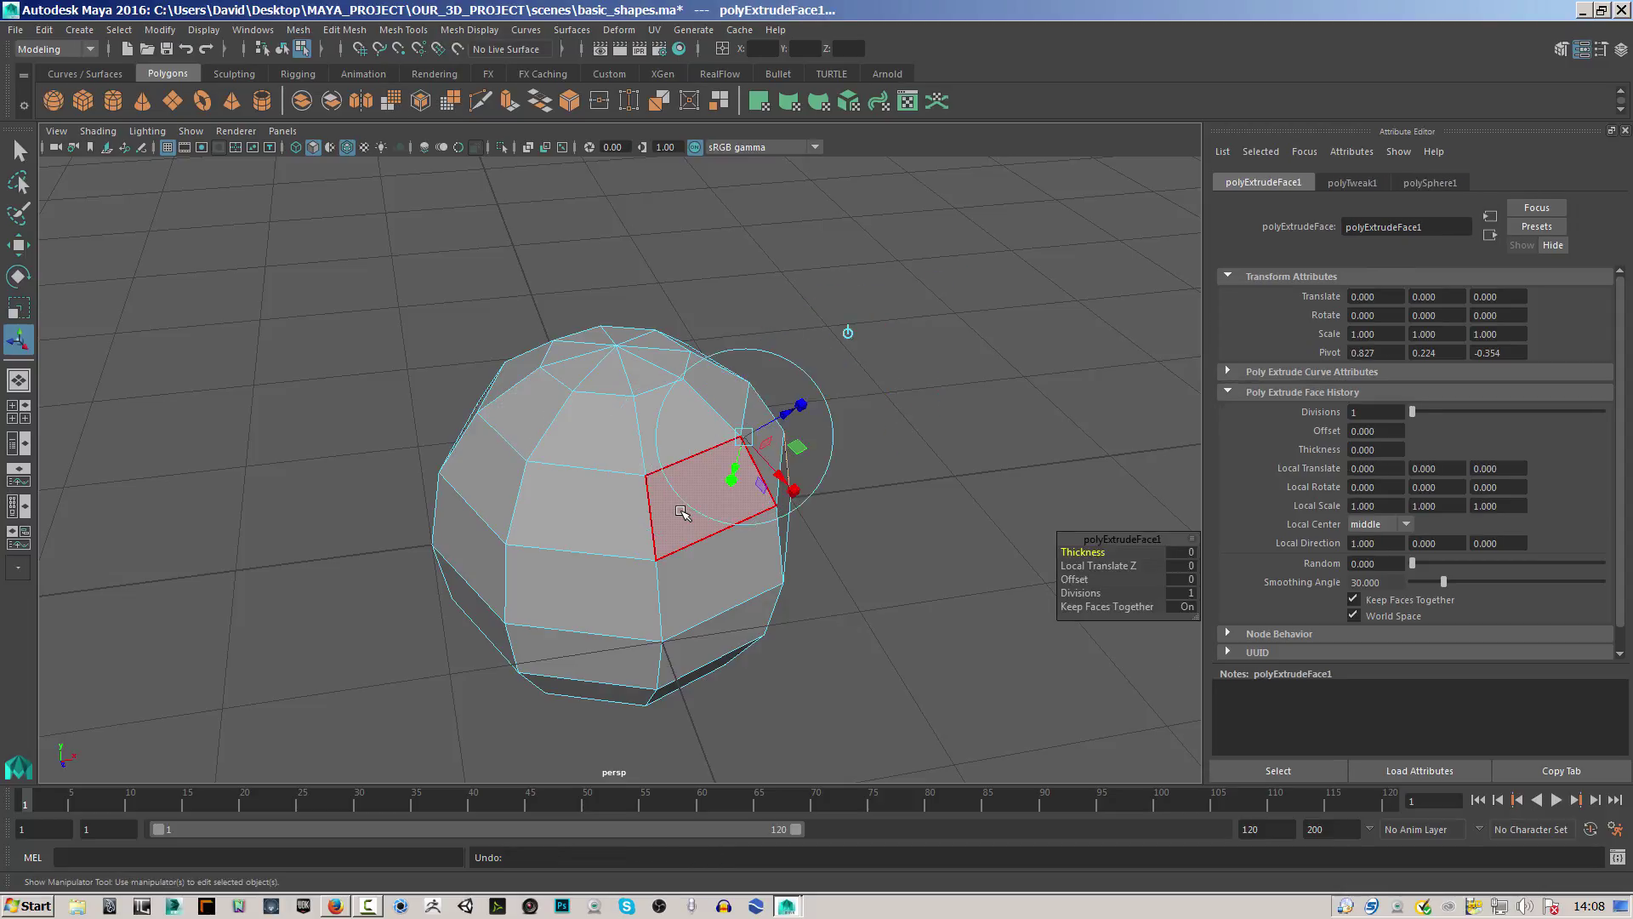
left_click(890, 556)
Examine the sphere's faces and edges from several sides and distances.
scroll(848, 516, "down", 3)
left_click_drag(769, 549, 664, 500, "alt")
scroll(846, 523, "up", 3)
scroll(846, 522, "up", 2)
right_click_drag(580, 411, 530, 444)
left_click_drag(623, 497, 660, 450, "alt")
left_click_drag(639, 428, 681, 451, "alt")
right_click(682, 412)
right_click_drag(693, 434, 687, 463)
right_click_drag(829, 488, 727, 478, "alt")
left_click_drag(731, 504, 559, 468, "alt")
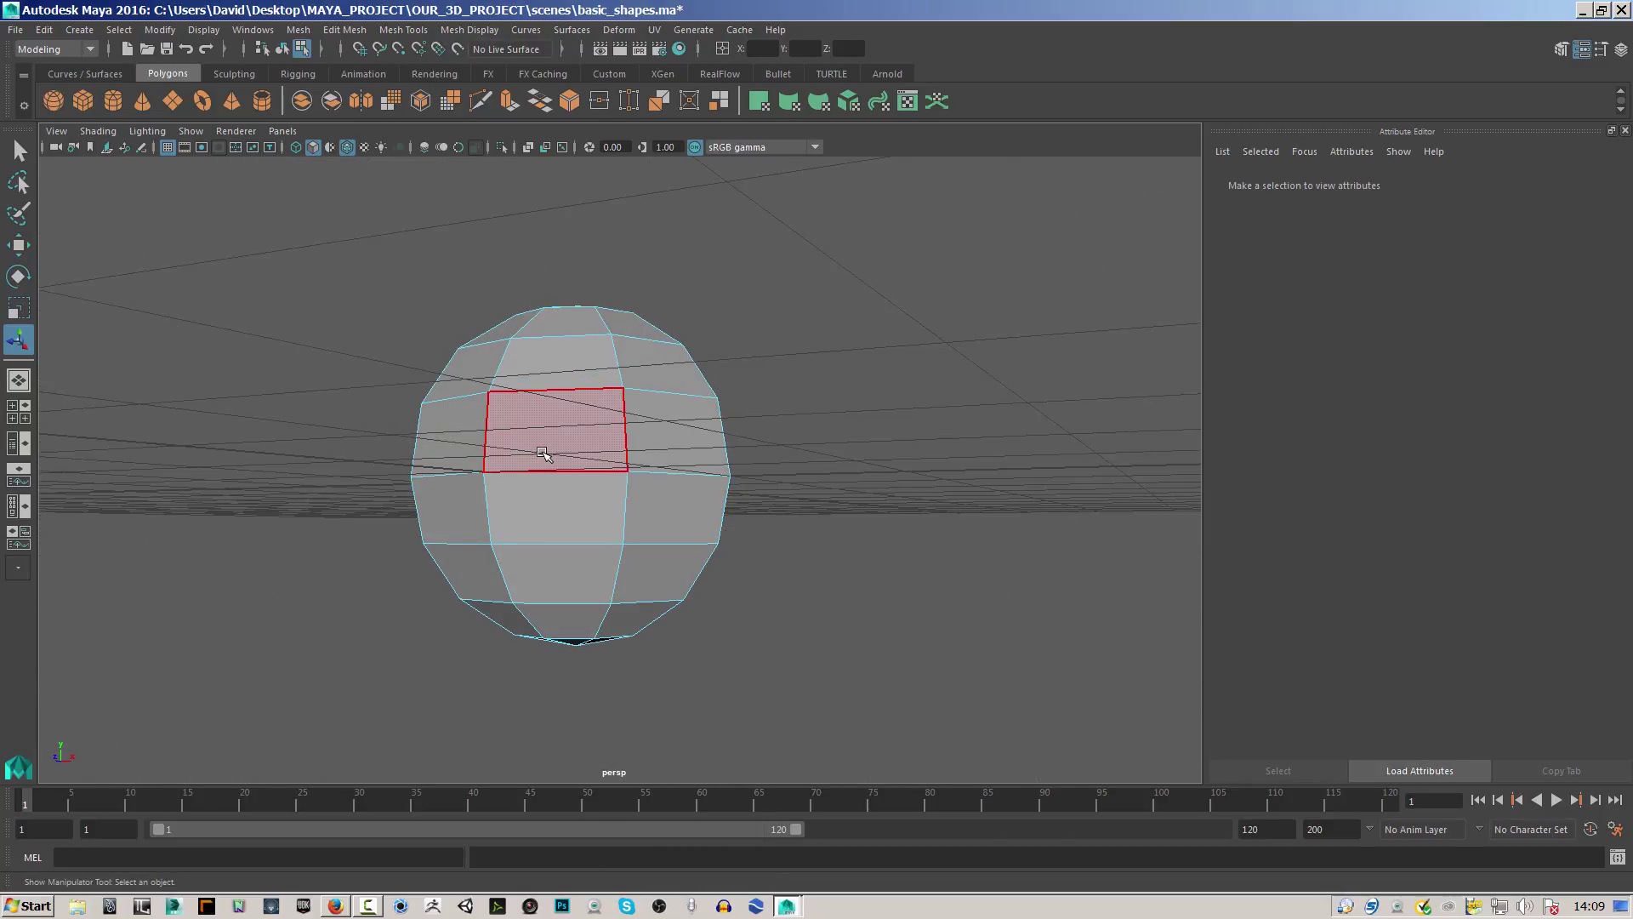
right_click_drag(526, 455, 748, 452, "alt")
left_click_drag(668, 440, 693, 473, "alt")
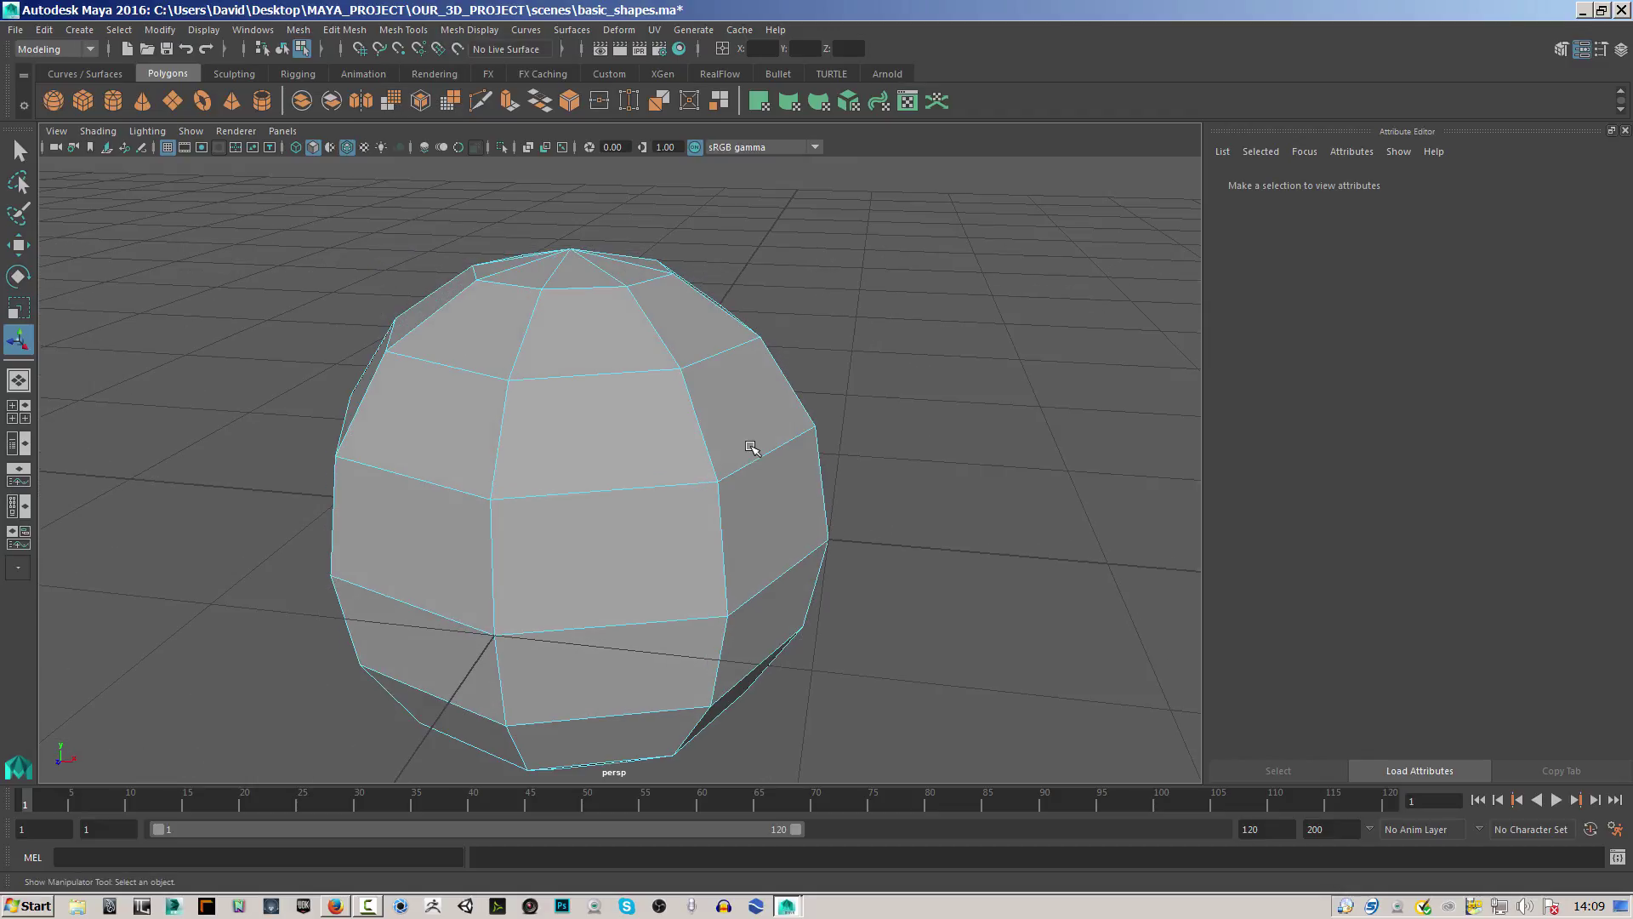
Return to object mode and delete the whole sphere.
right_click_drag(661, 432, 735, 381)
left_click(630, 462)
key("Delete")
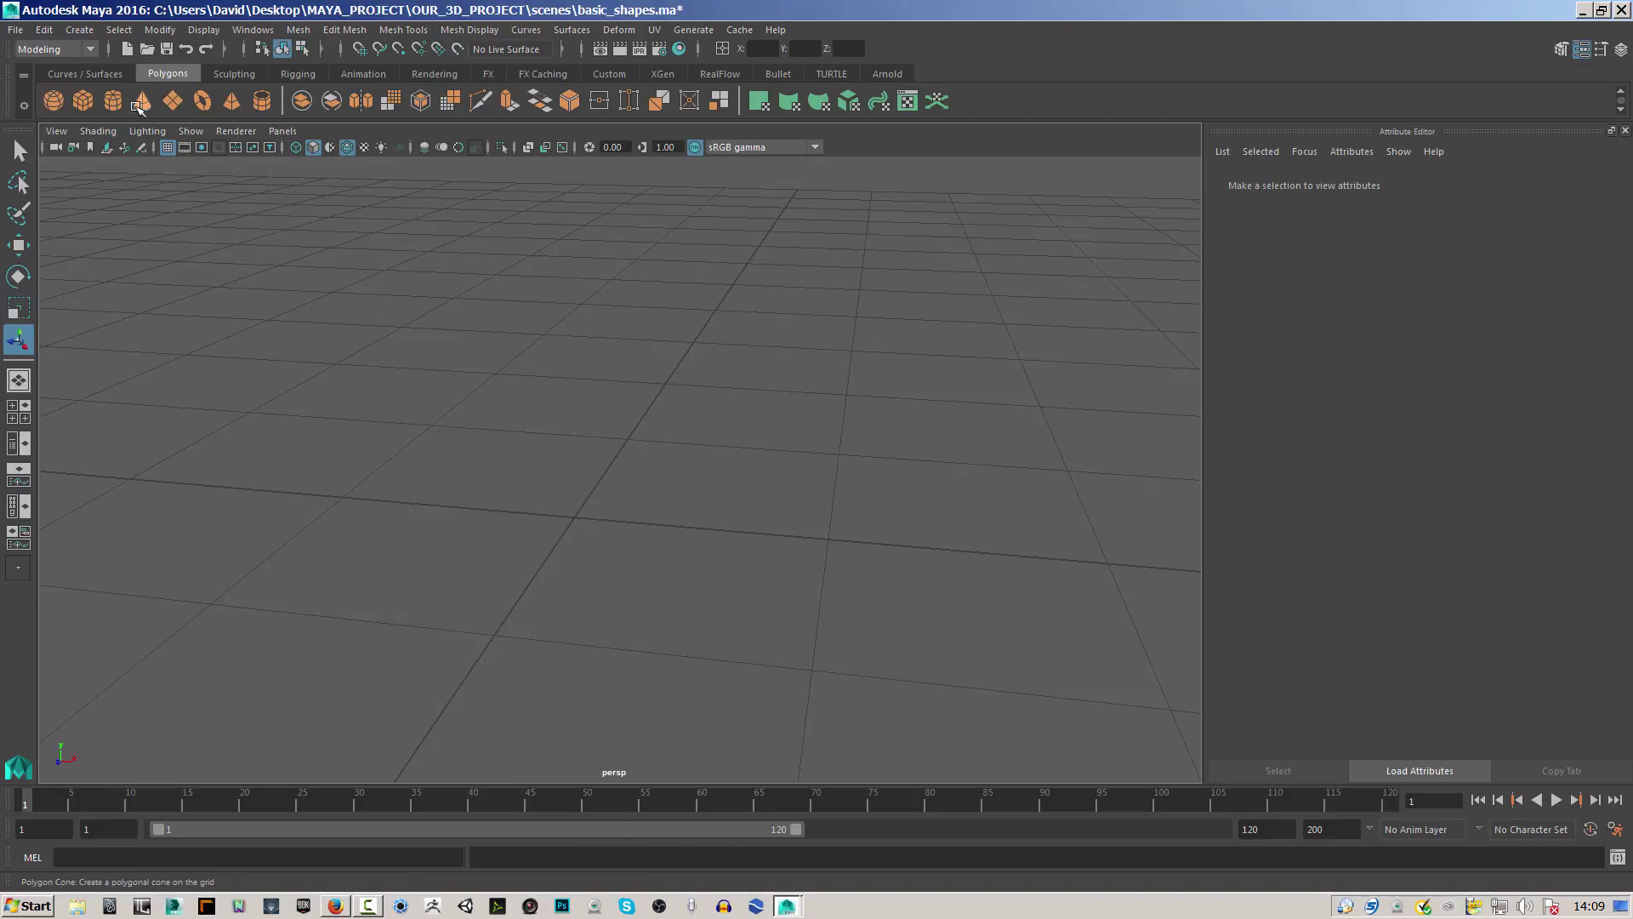
Create a polygon cube and extrude its top face upward twice to form a column.
left_click(82, 100)
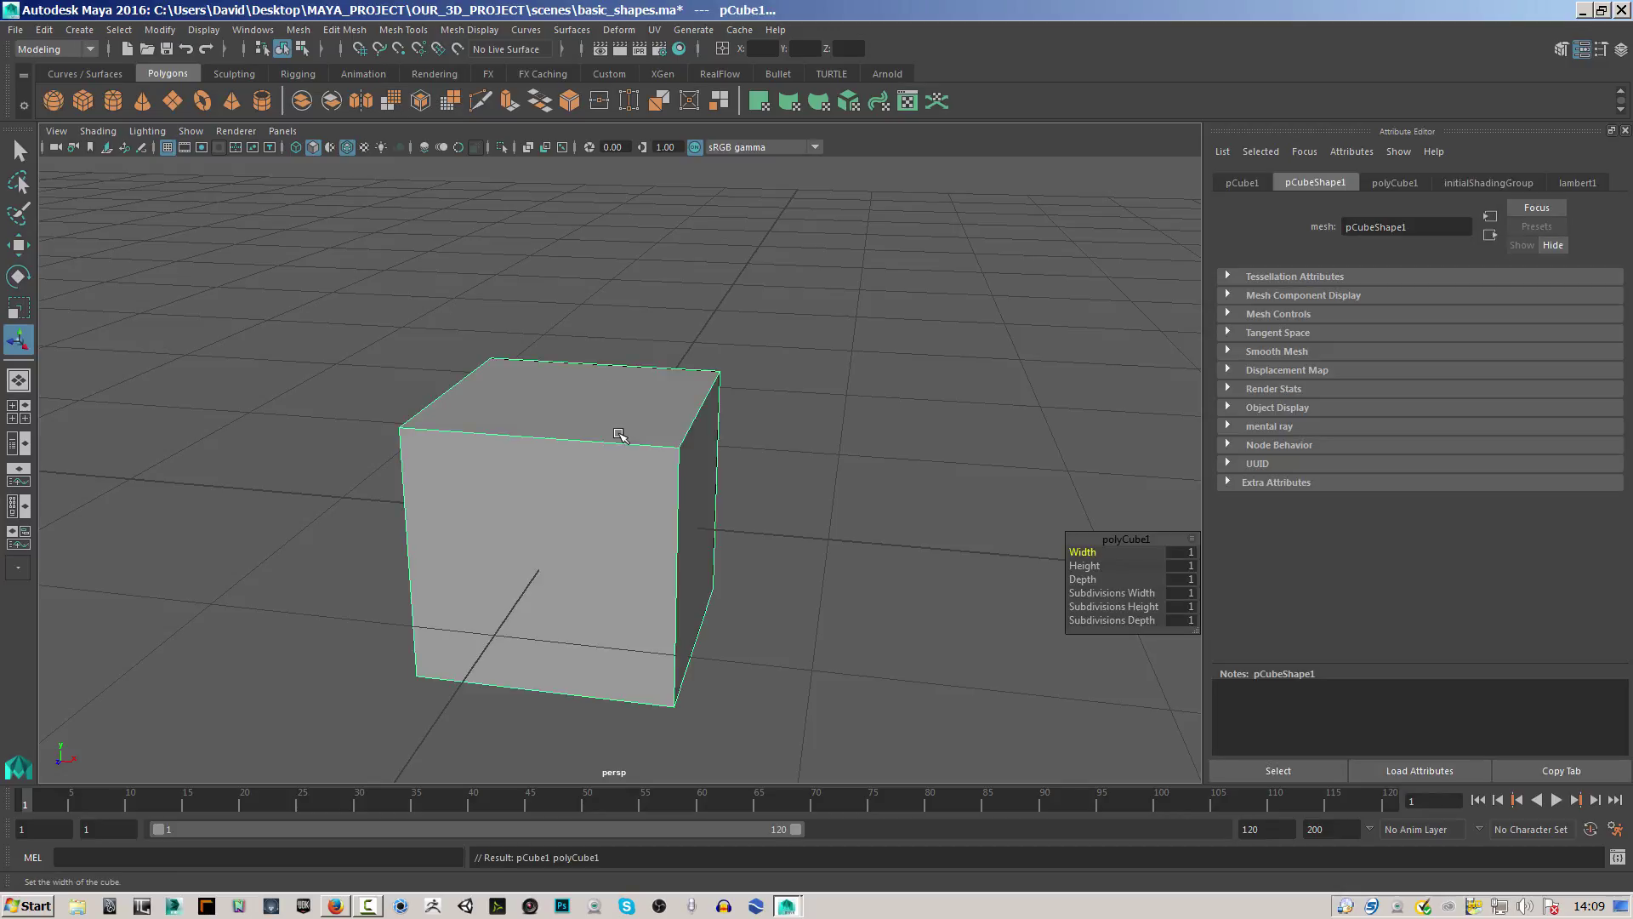
scroll(711, 451, "down", 3)
right_click_drag(612, 413, 611, 456)
left_click(593, 402)
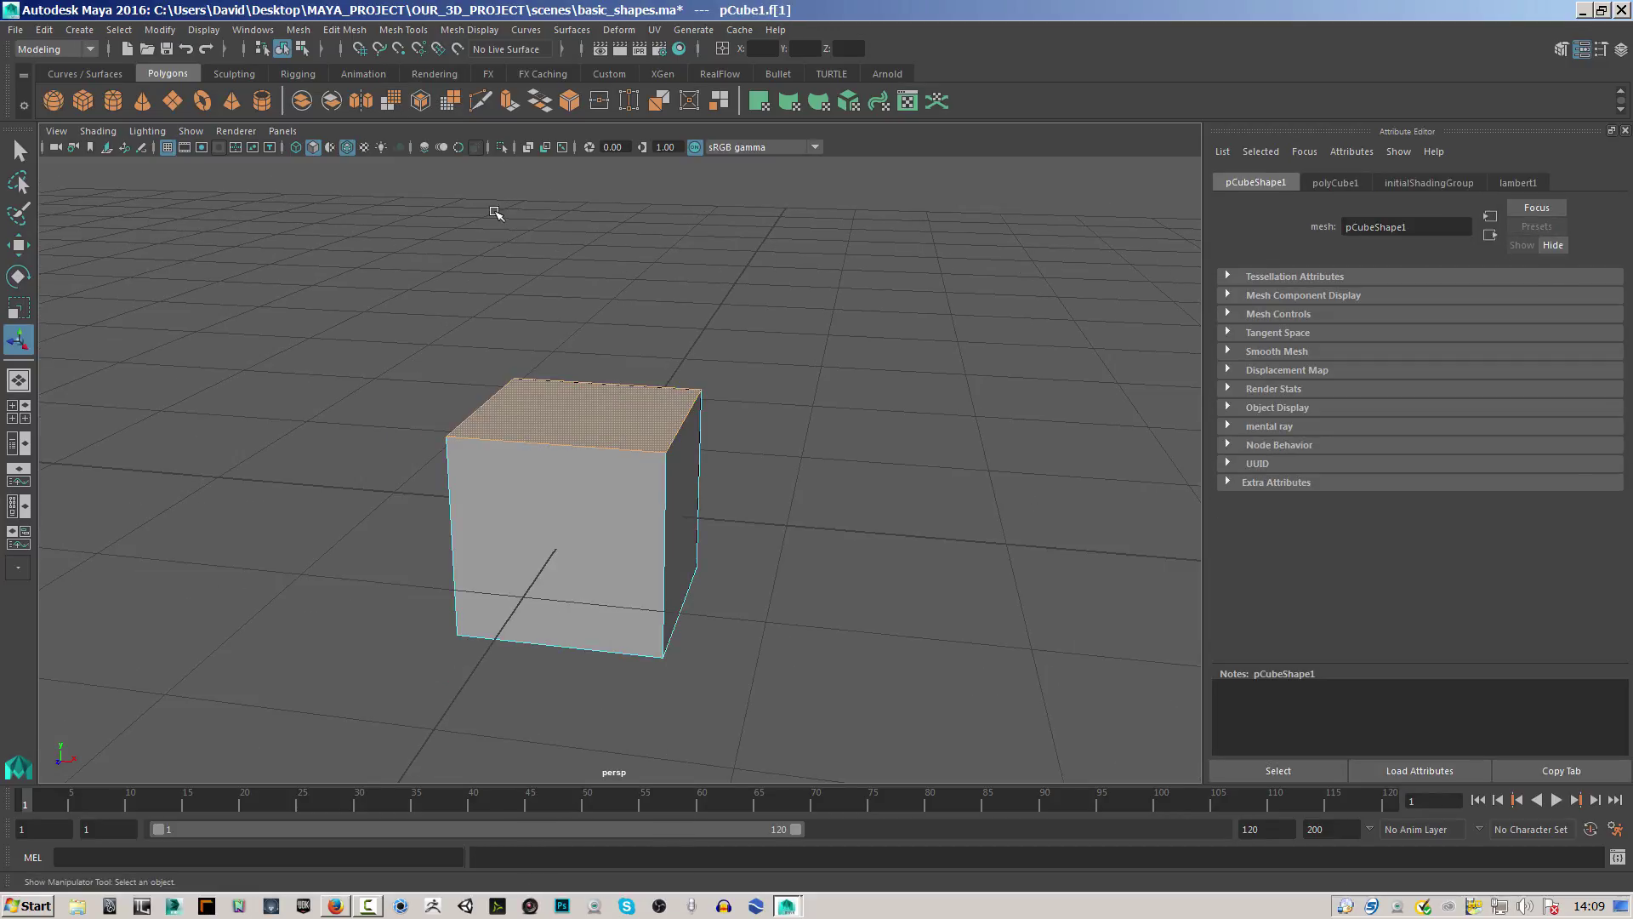
key("ctrl+e")
left_click_drag(586, 354, 575, 141)
key("ctrl+e")
Extrude a side face of the column's top segment outward into an arm, and extrude its end again by about 0.349.
left_click(465, 256)
key("ctrl+e")
left_click_drag(812, 328, 648, 359, "alt")
left_click_drag(379, 265, 202, 287)
left_click_drag(436, 434, 526, 412, "alt")
left_click_drag(435, 313, 478, 445, "alt")
key("ctrl+e")
left_click_drag(206, 346, 120, 369)
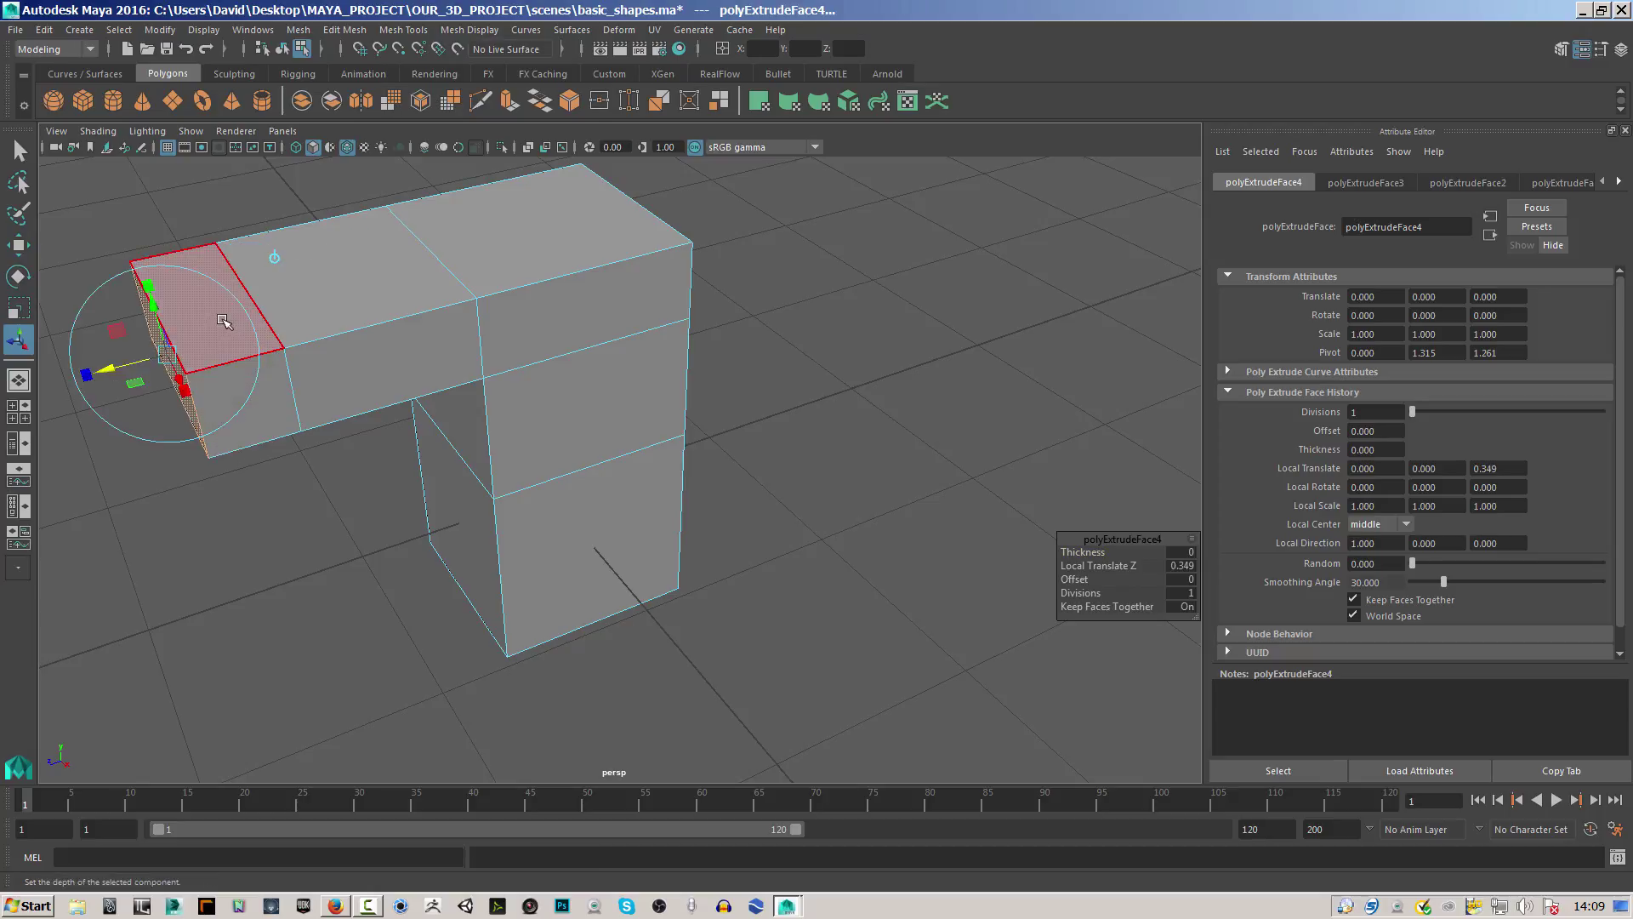
Extrude the side face of the arm's end segment by about 0.919 at a right angle, and clear the selection.
left_click(225, 412)
key("ctrl+e")
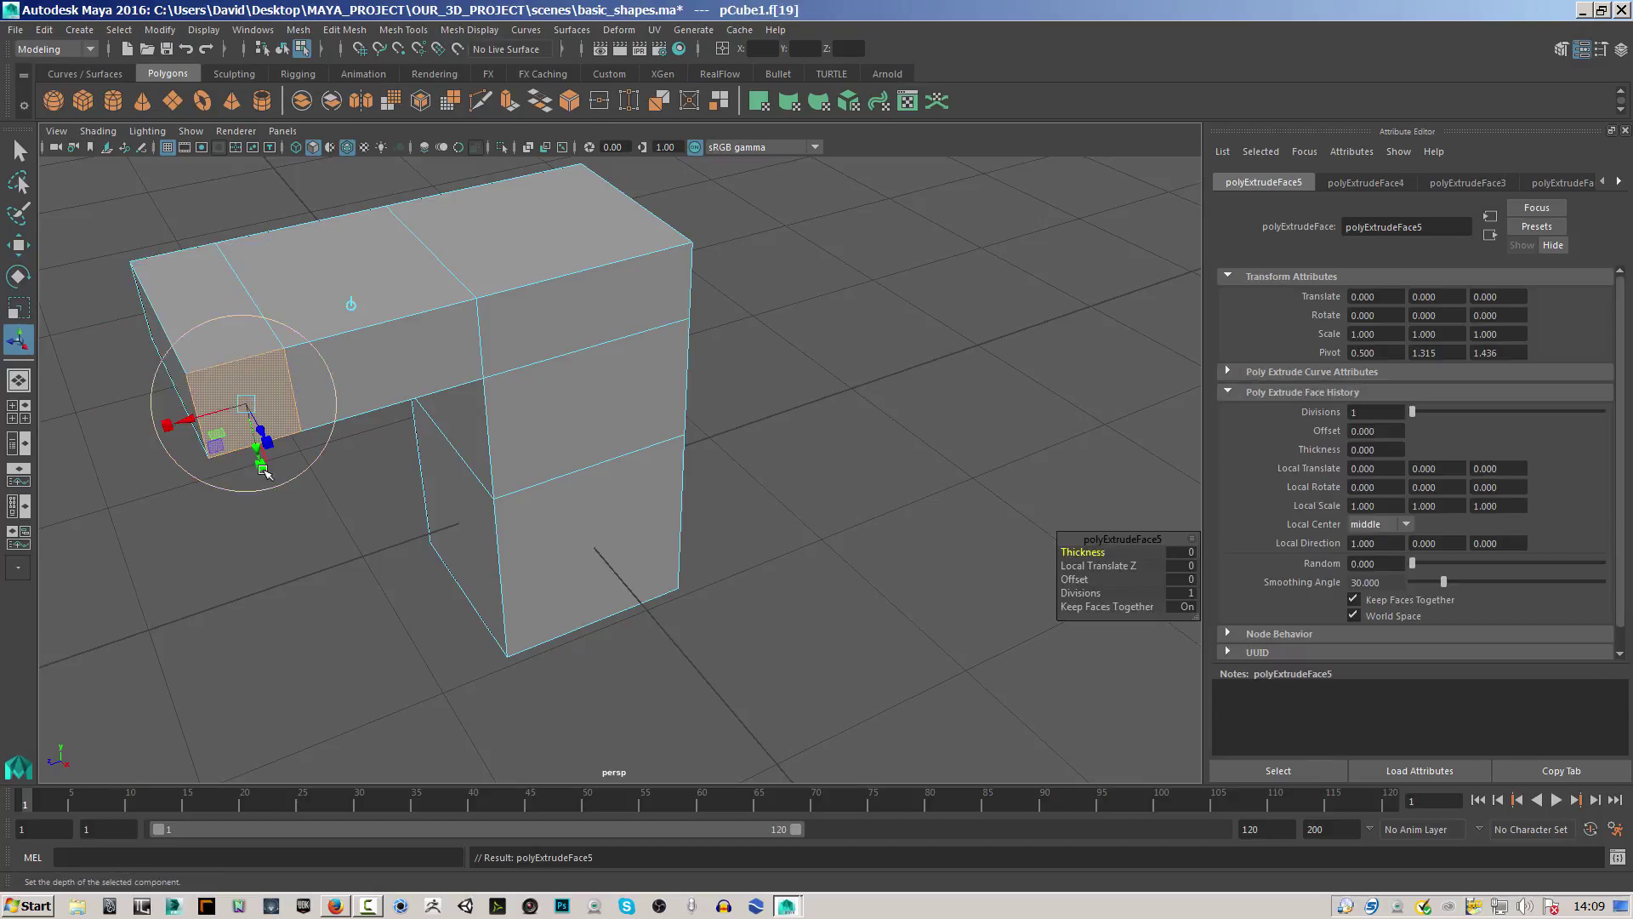
left_click_drag(258, 424, 400, 548)
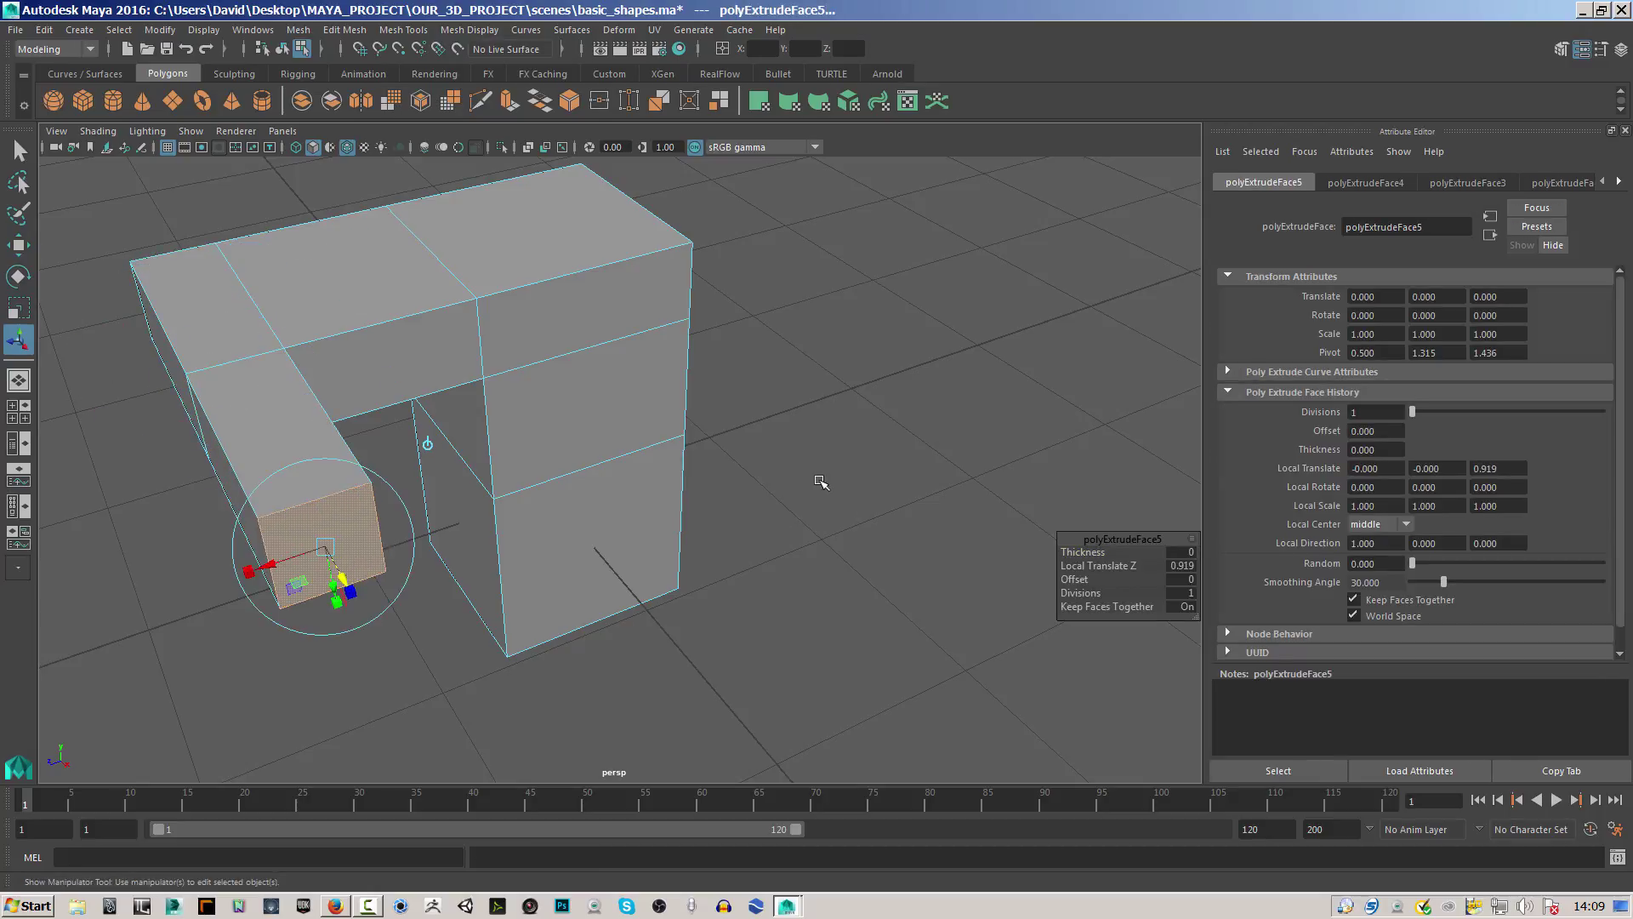
left_click(842, 467)
Examine the extruded cube shape from several angles in face selection mode.
scroll(529, 453, "down", 5)
mouse_move(614, 476)
left_mouse_down("alt")
mouse_move(648, 410)
mouse_move(754, 427)
mouse_move(674, 496)
mouse_move(601, 473)
left_mouse_up("alt")
right_click(566, 472)
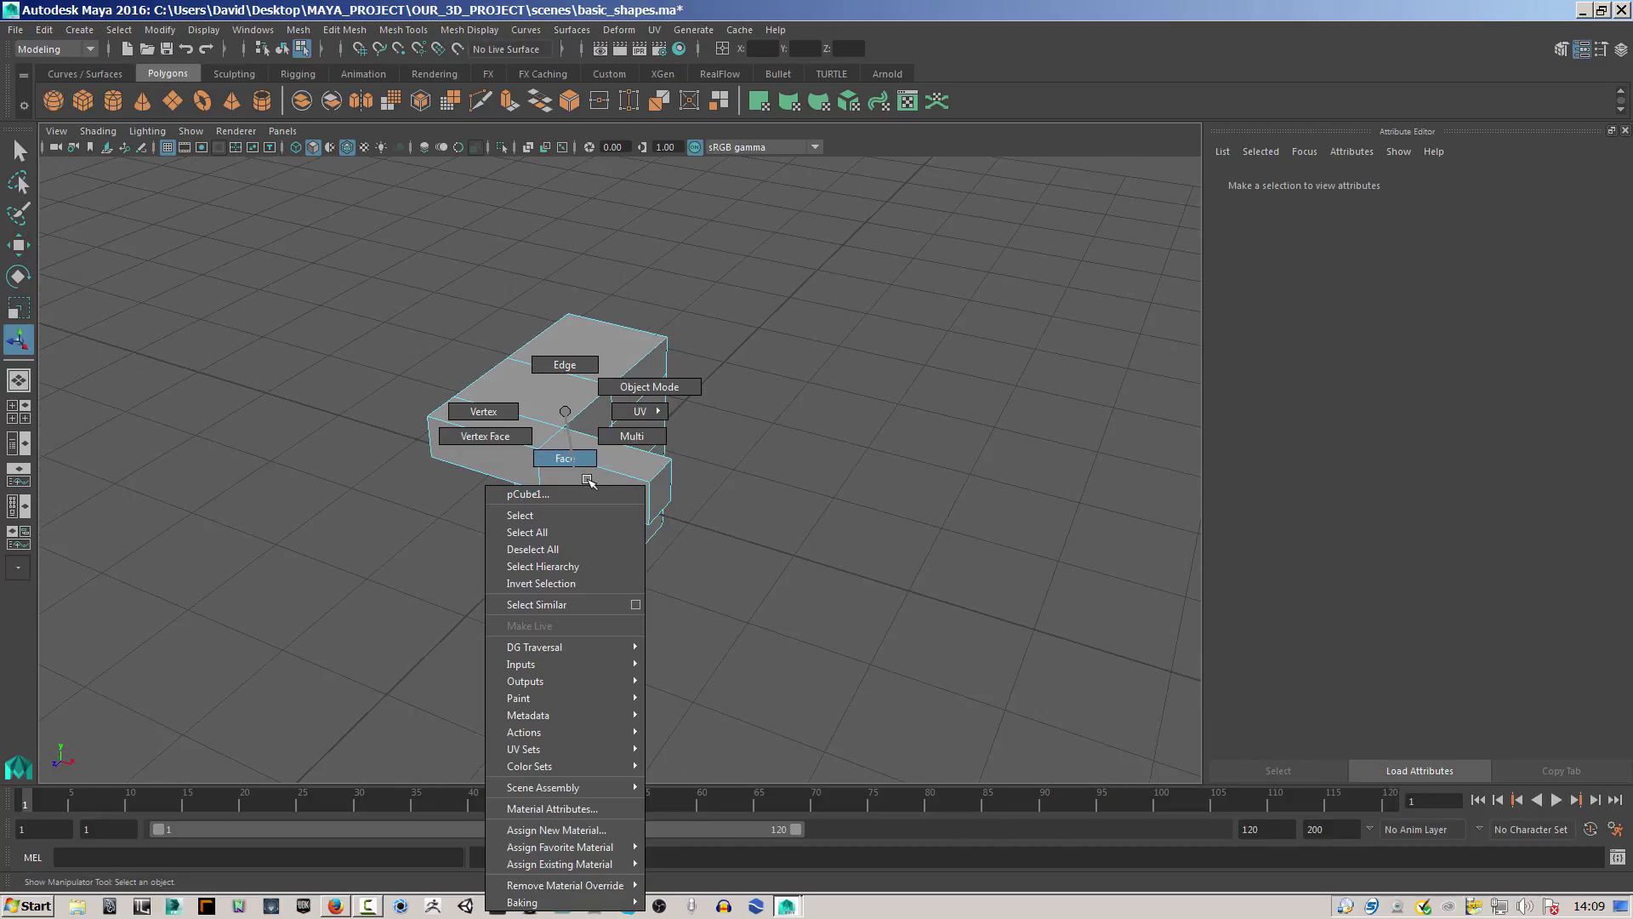
left_click(565, 458)
left_click_drag(771, 519, 732, 485, "alt")
right_click_drag(732, 484, 791, 485, "alt")
middle_click_drag(713, 481, 867, 523, "alt")
left_click_drag(867, 523, 801, 418, "alt")
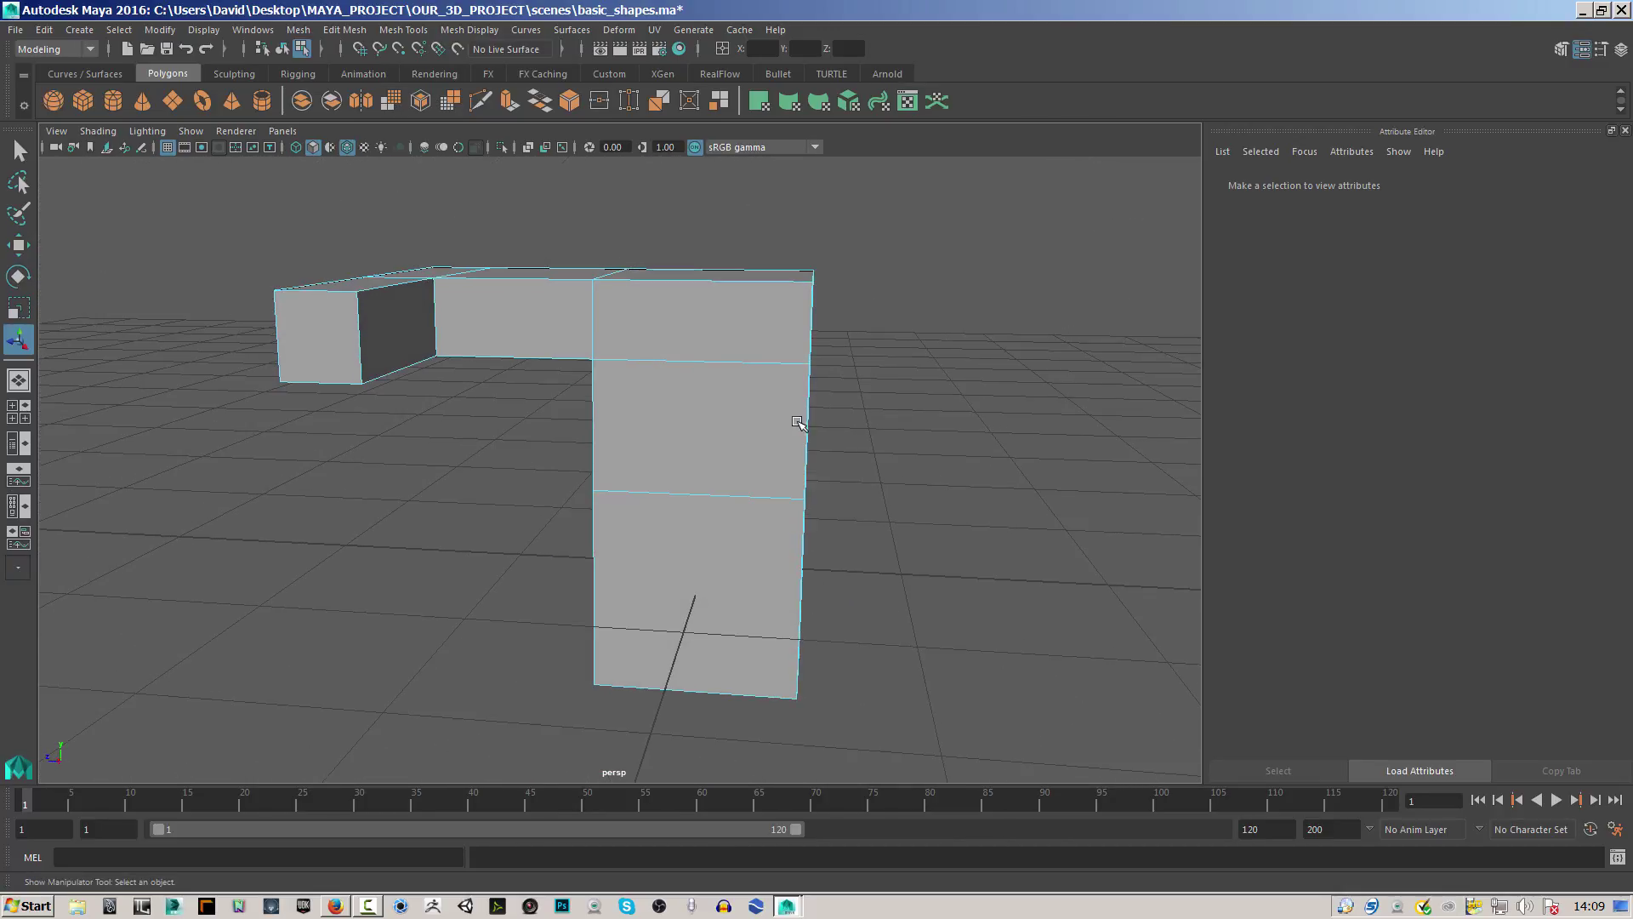